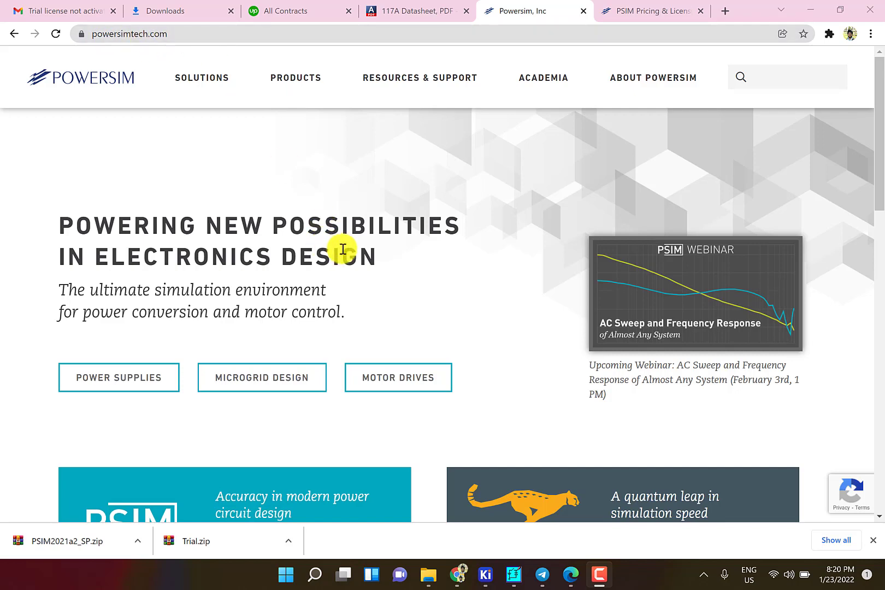
Switch Chrome to the 'PSIM Pricing & Licensing' tab on the Powersim site.
click(631, 5)
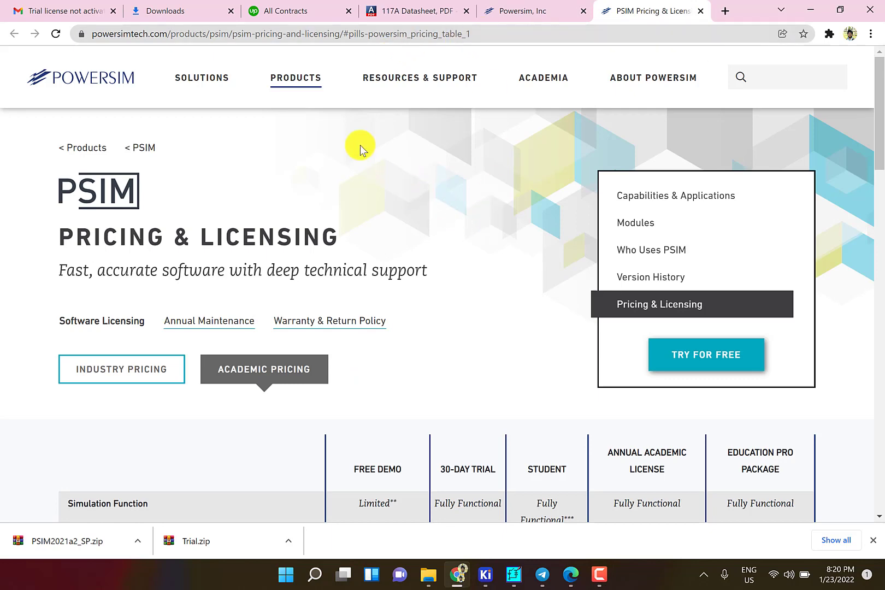
scroll(466, 250, down, 2)
scroll(467, 250, down, 3)
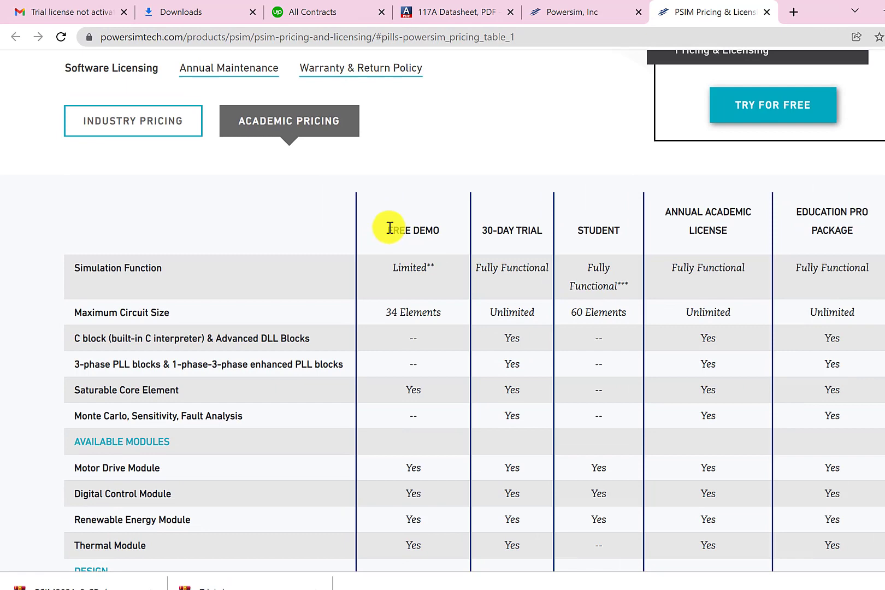
drag(354, 211, 401, 212)
scroll(581, 376, down, 2)
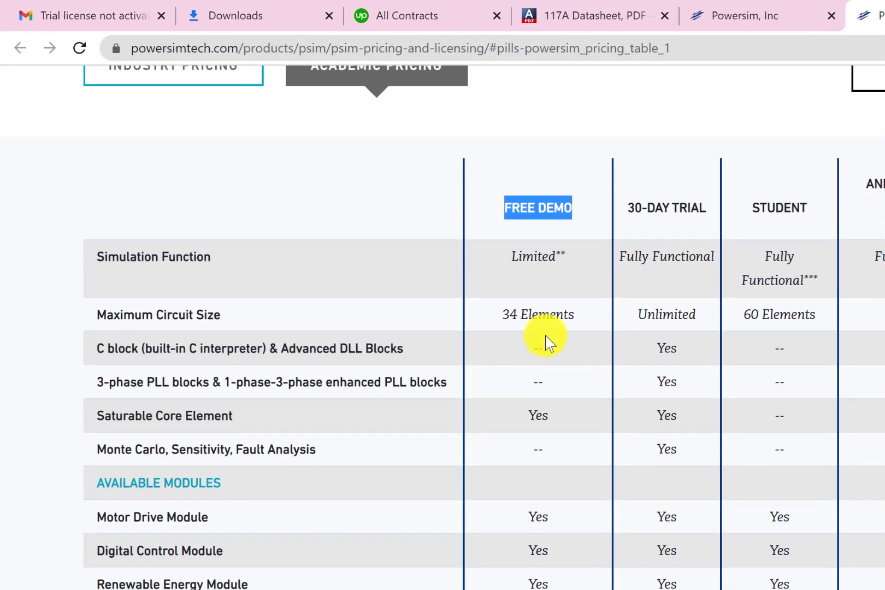
double_click(530, 261)
click(568, 268)
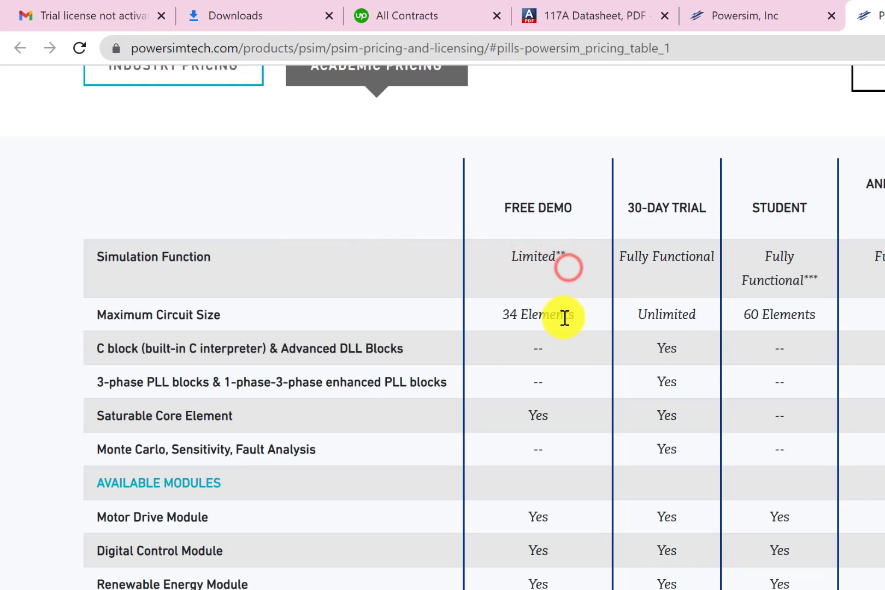
scroll(565, 317, down, 2)
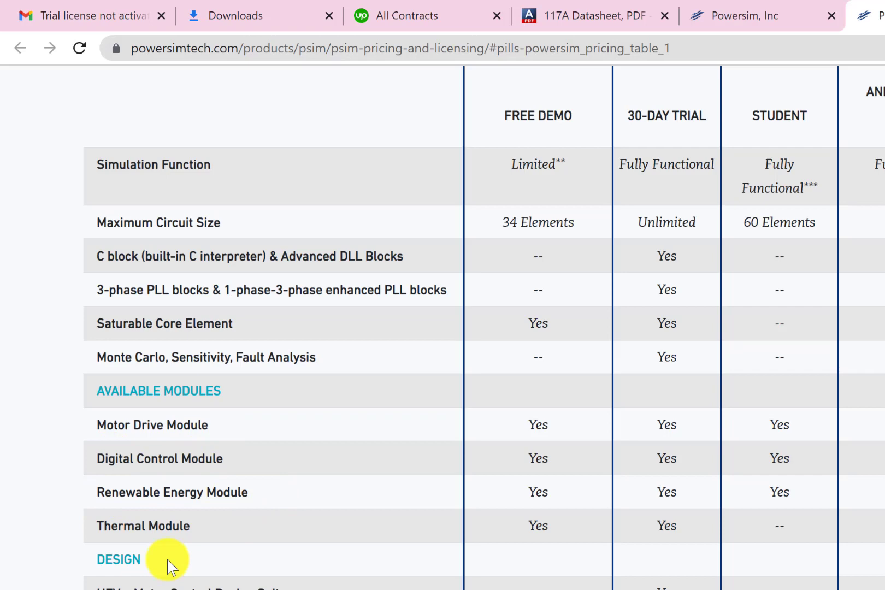
scroll(328, 486, down, 3)
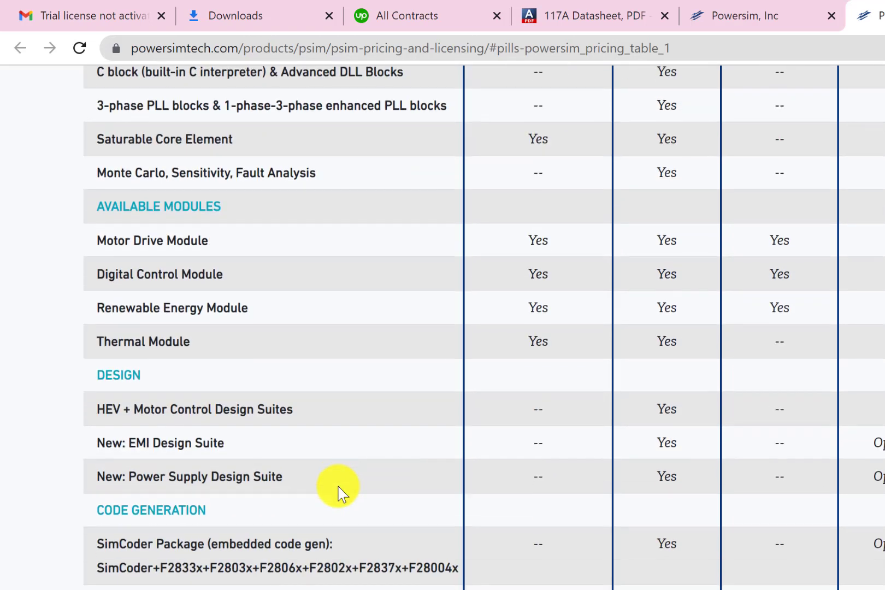
scroll(339, 486, down, 3)
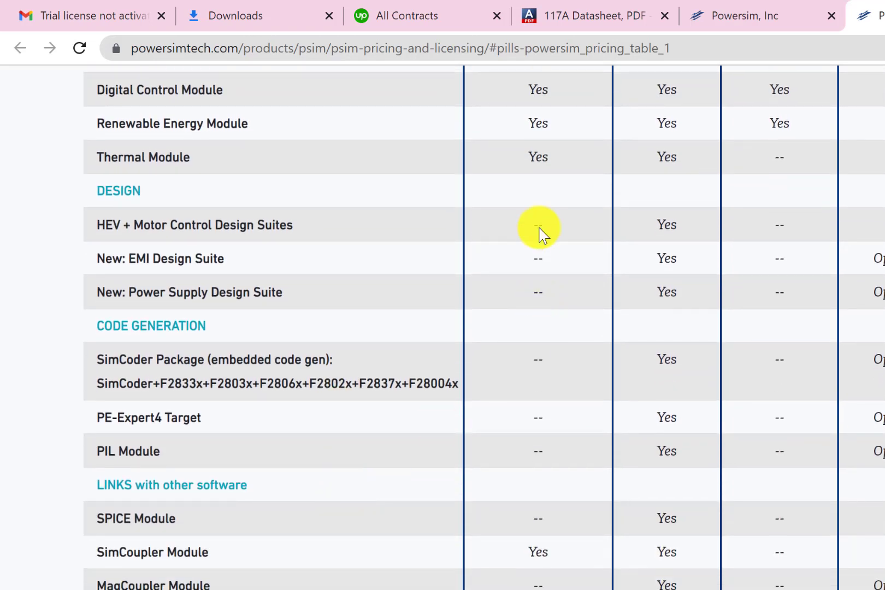
scroll(537, 584, up, 2)
scroll(537, 585, up, 4)
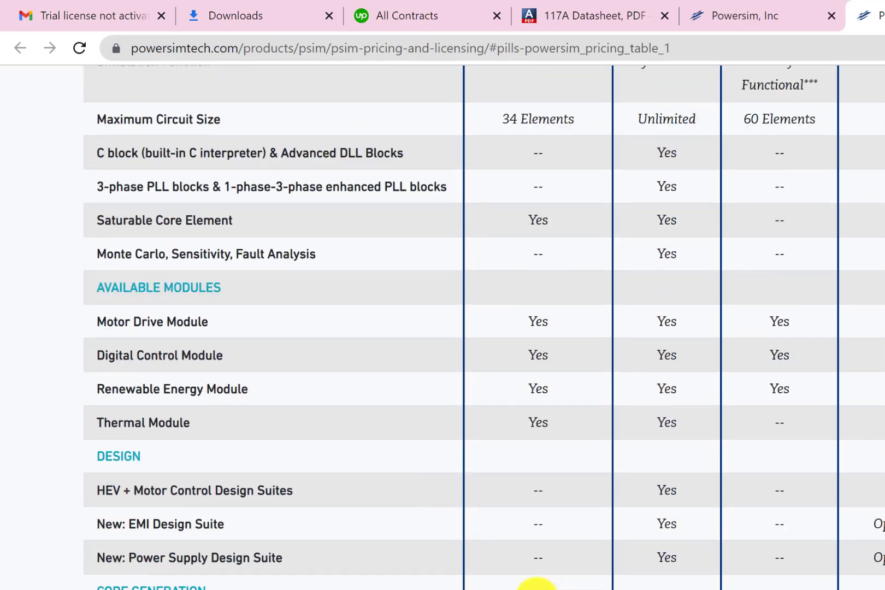
scroll(537, 585, up, 2)
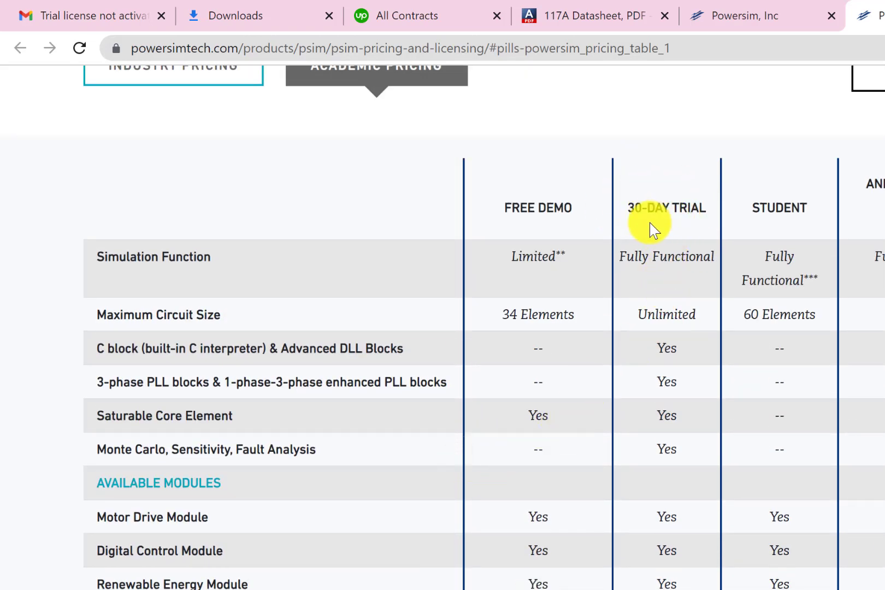
scroll(664, 231, down, 1)
scroll(664, 231, down, 1)
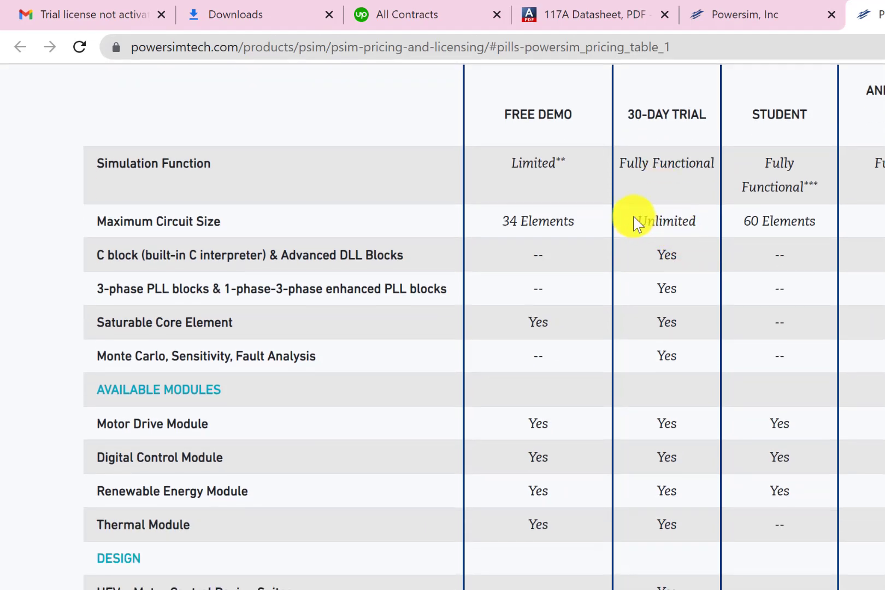
Highlight the trial's Unlimited circuit size and scroll through the academic pricing table.
drag(637, 188, 700, 197)
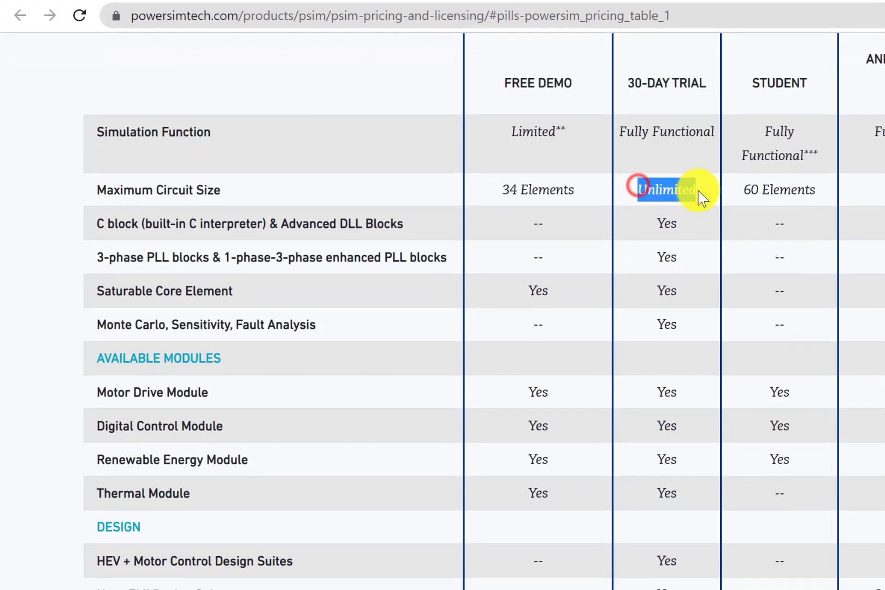
click(655, 153)
scroll(651, 176, down, 2)
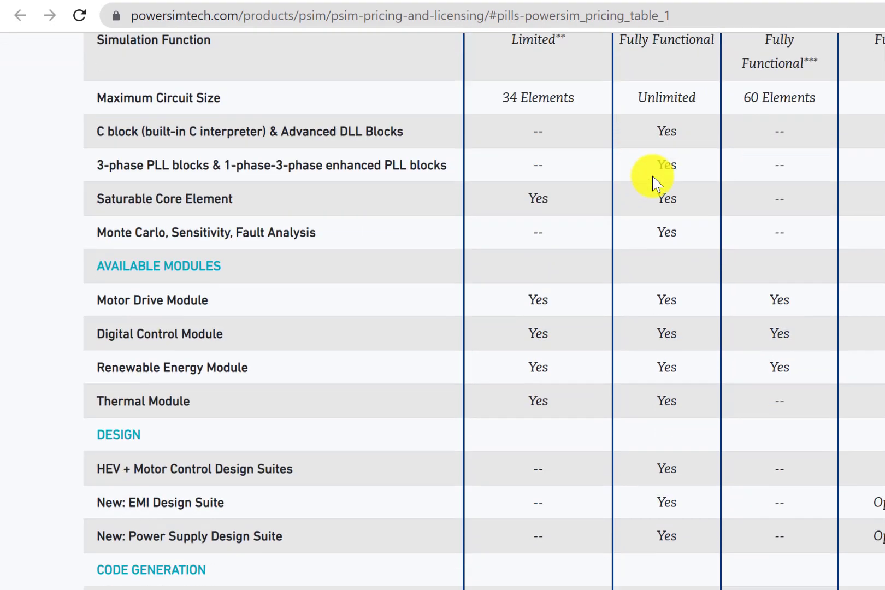
scroll(665, 176, down, 2)
scroll(652, 183, down, 1)
scroll(632, 219, down, 1)
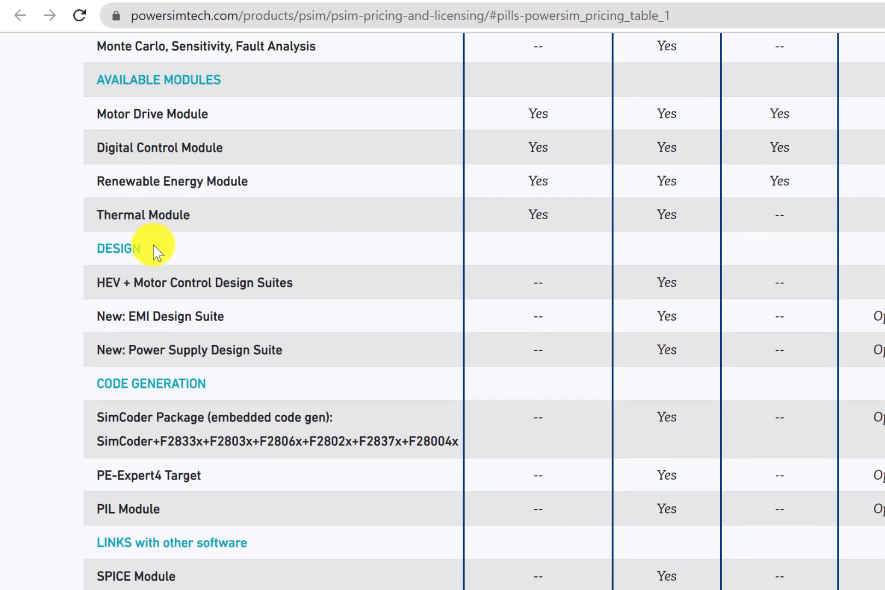
scroll(151, 238, down, 2)
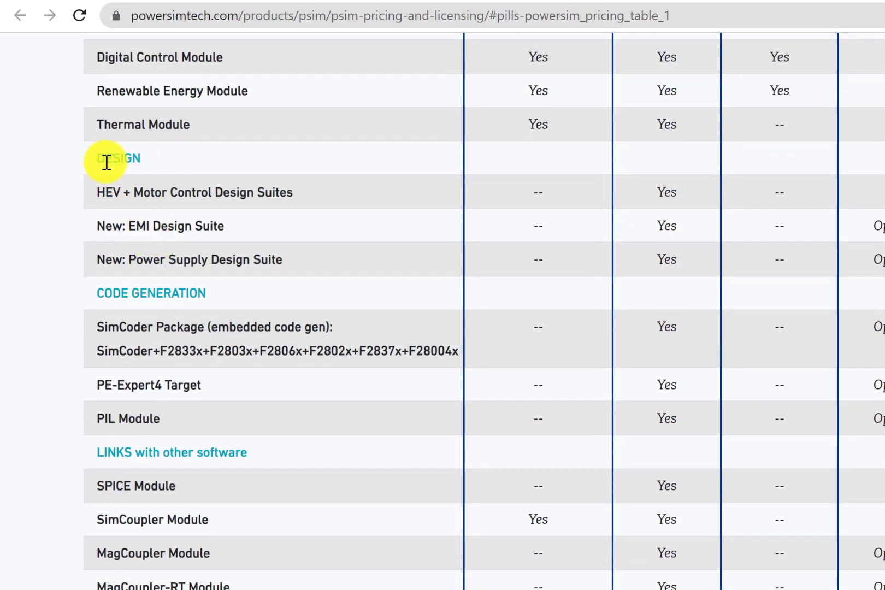
scroll(192, 315, down, 2)
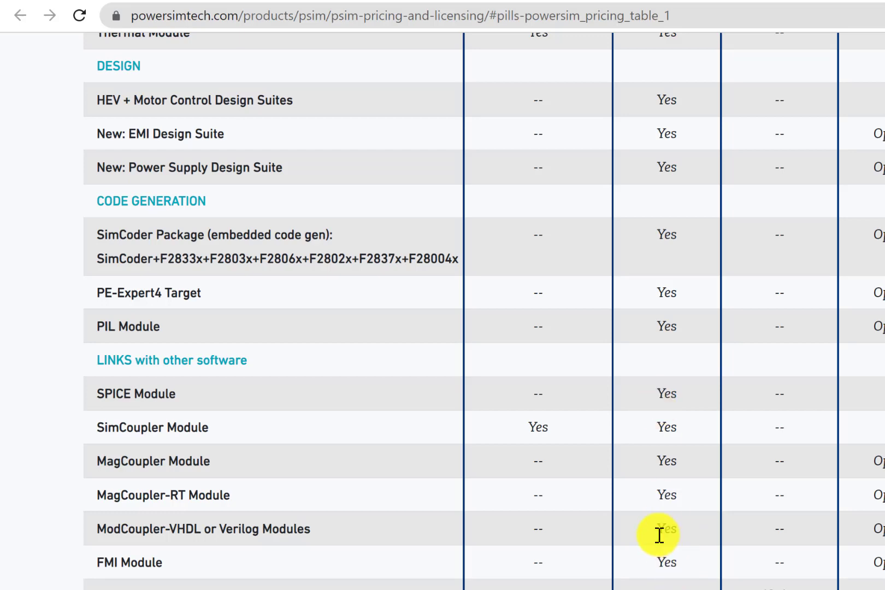
scroll(658, 535, up, 3)
scroll(658, 535, up, 3)
scroll(650, 508, up, 3)
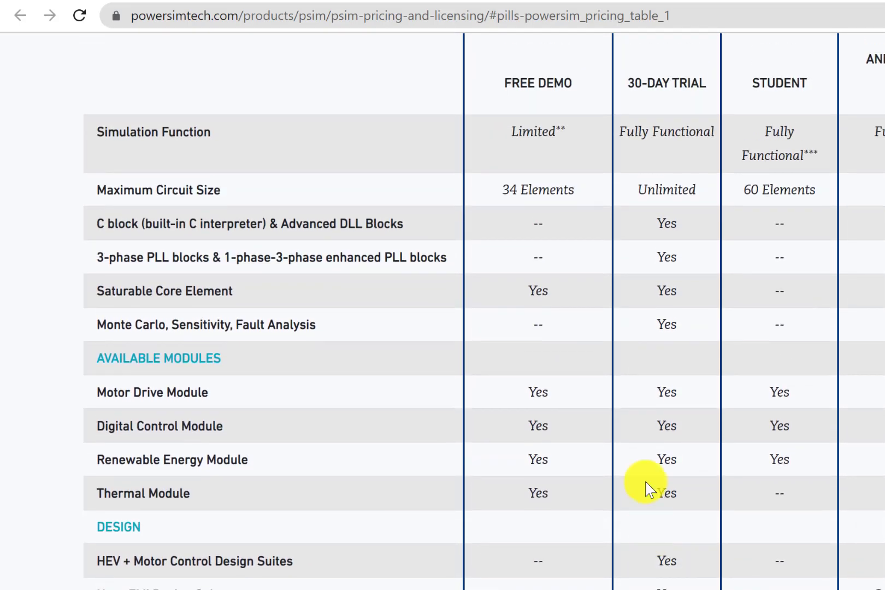
scroll(645, 464, up, 2)
scroll(675, 331, down, 1)
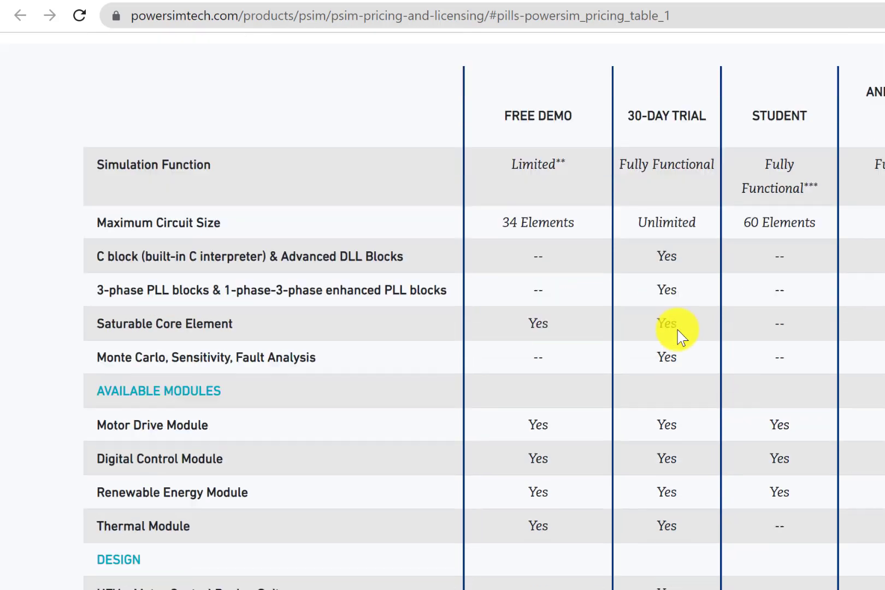
scroll(675, 332, down, 8)
scroll(675, 332, down, 3)
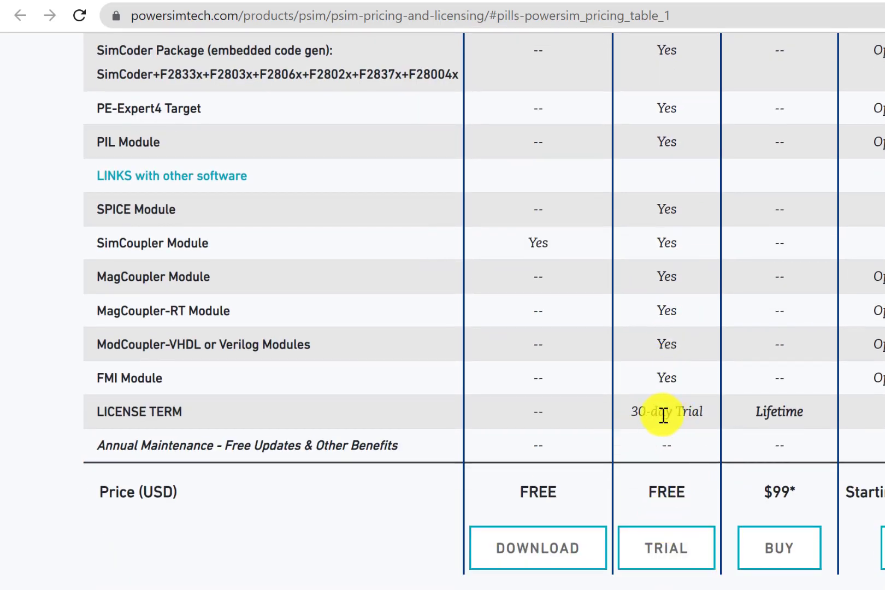
scroll(819, 437, up, 8)
scroll(819, 439, up, 2)
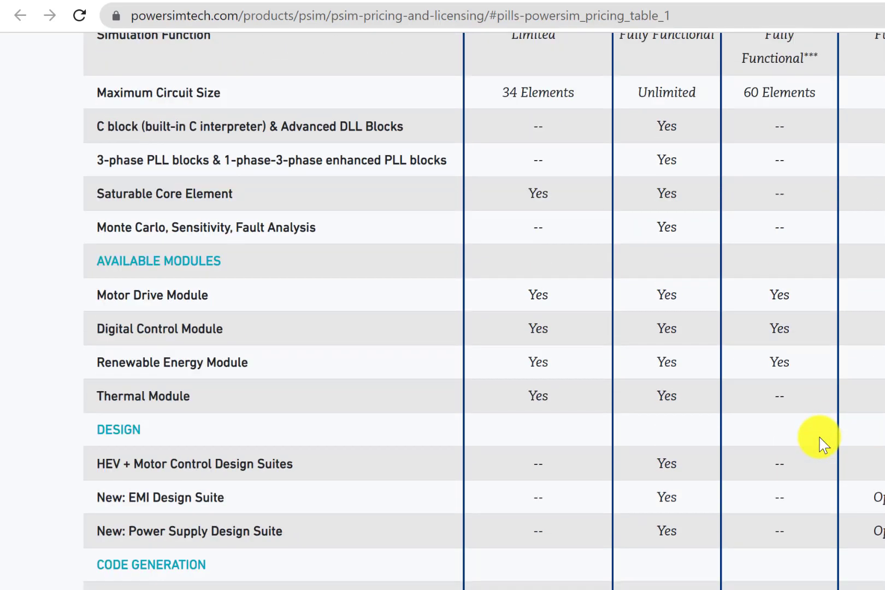
scroll(819, 442, up, 1)
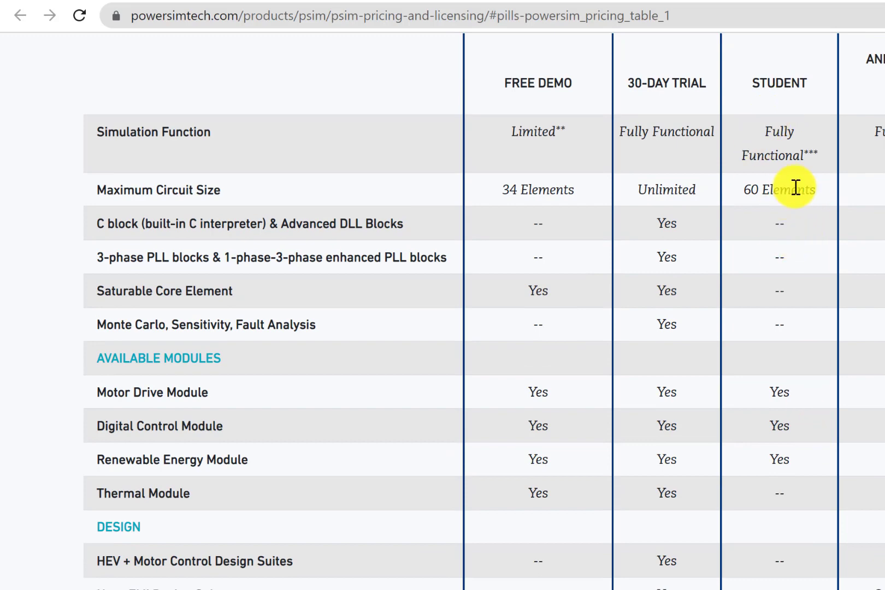
Compare the Student edition's 60-element limit and its $99* price.
drag(747, 192, 815, 192)
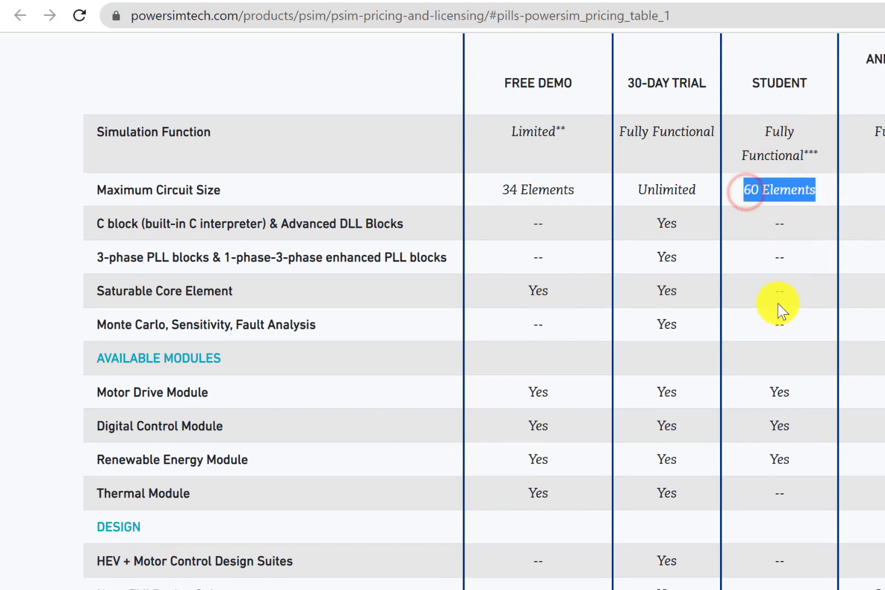
scroll(821, 383, down, 2)
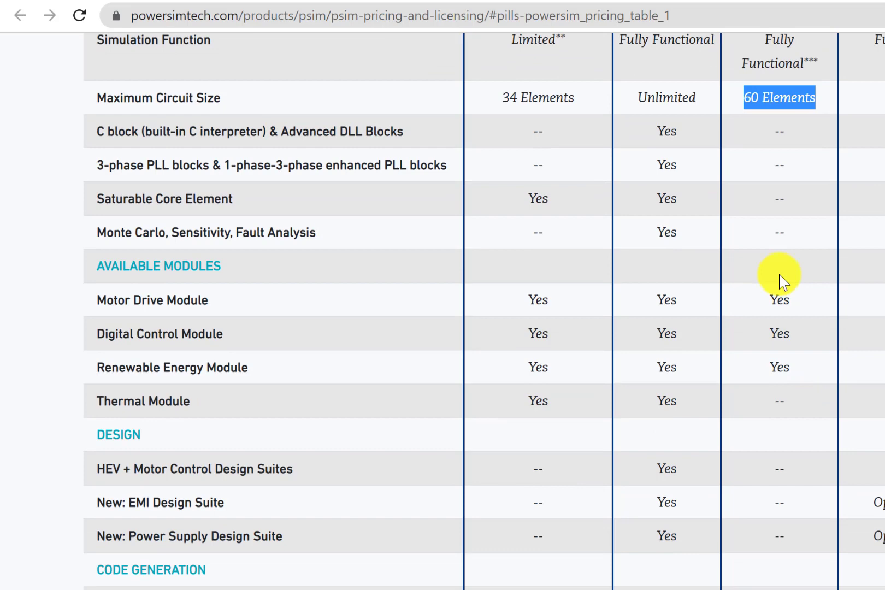
scroll(786, 344, down, 3)
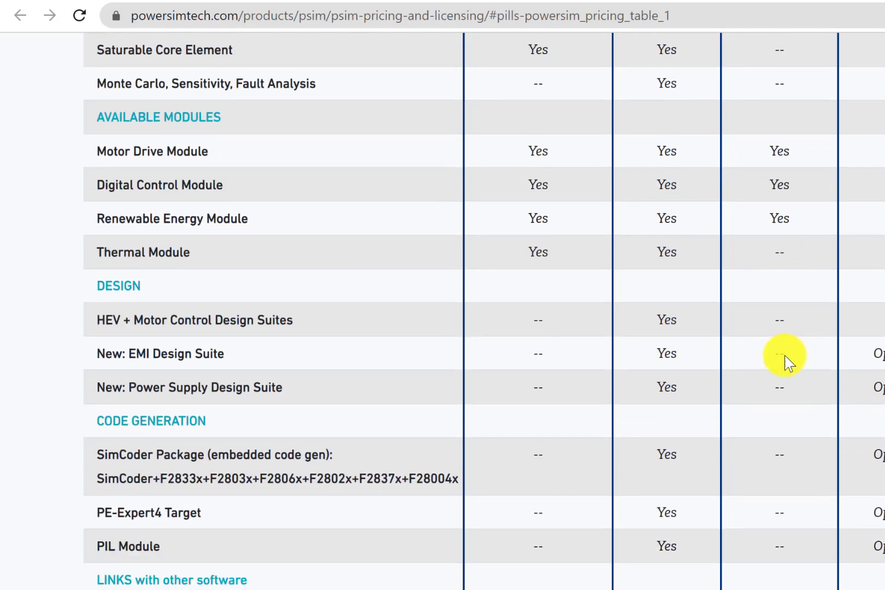
scroll(784, 356, down, 2)
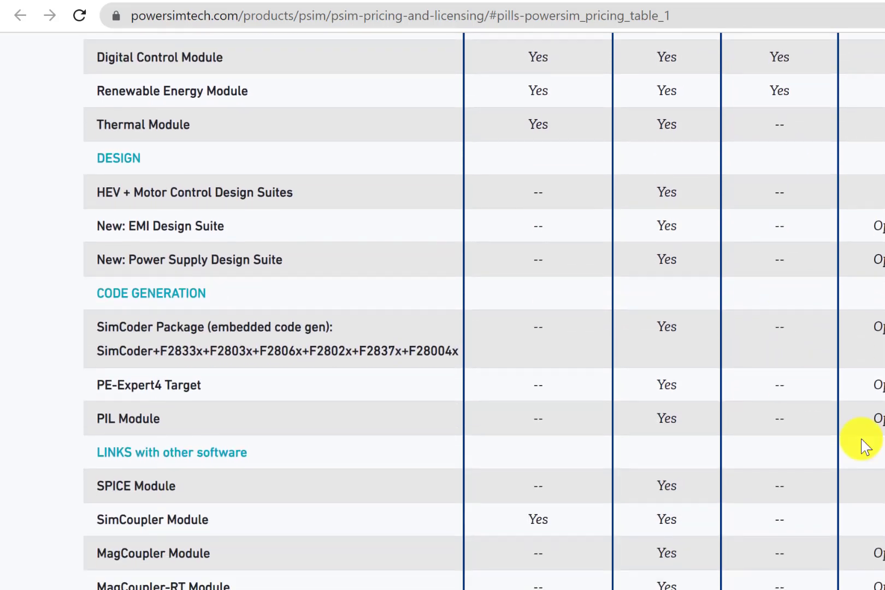
scroll(768, 342, down, 3)
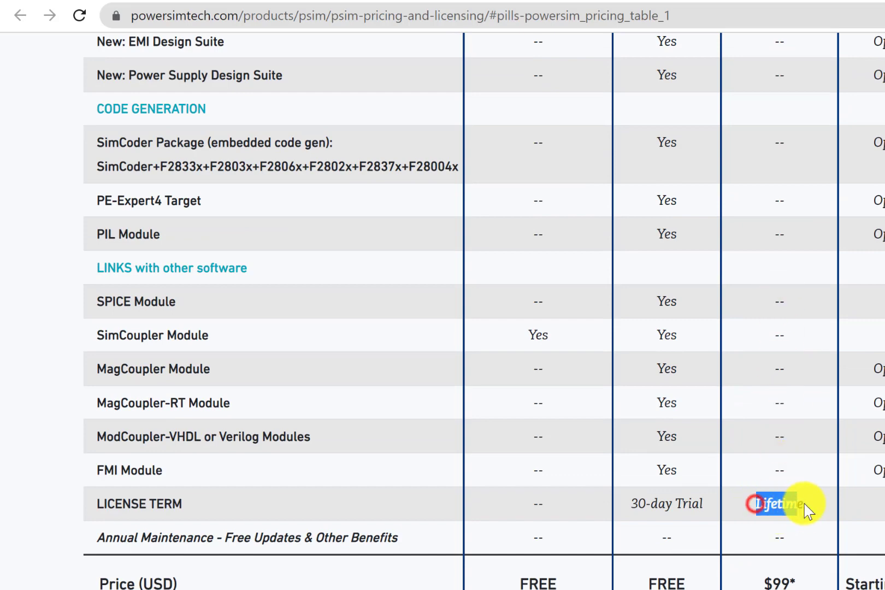
drag(762, 582, 791, 582)
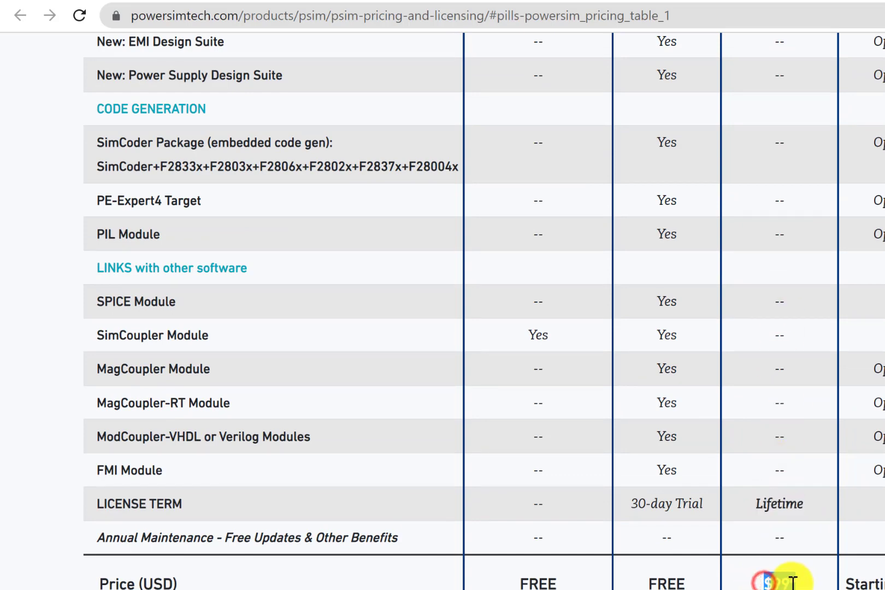
scroll(805, 351, up, 4)
scroll(805, 352, up, 4)
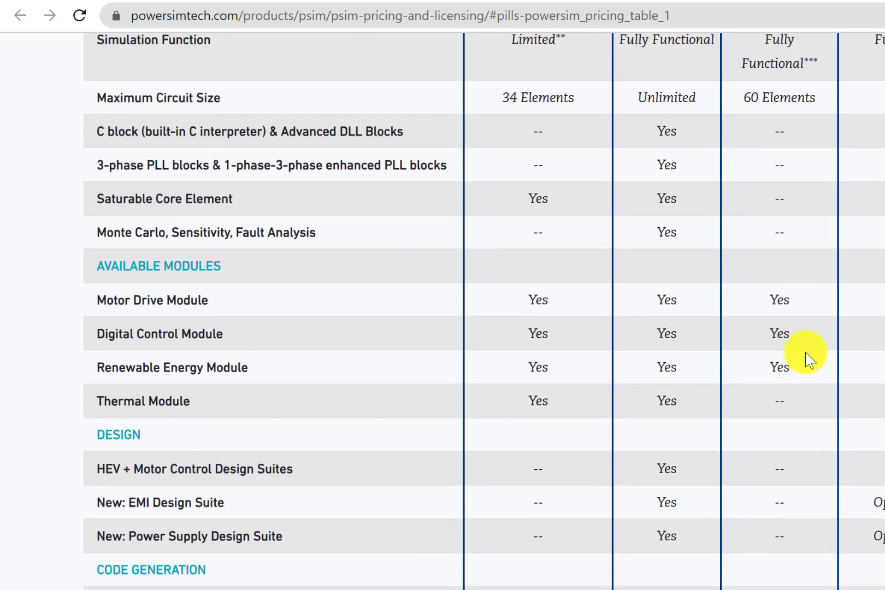
scroll(765, 348, up, 2)
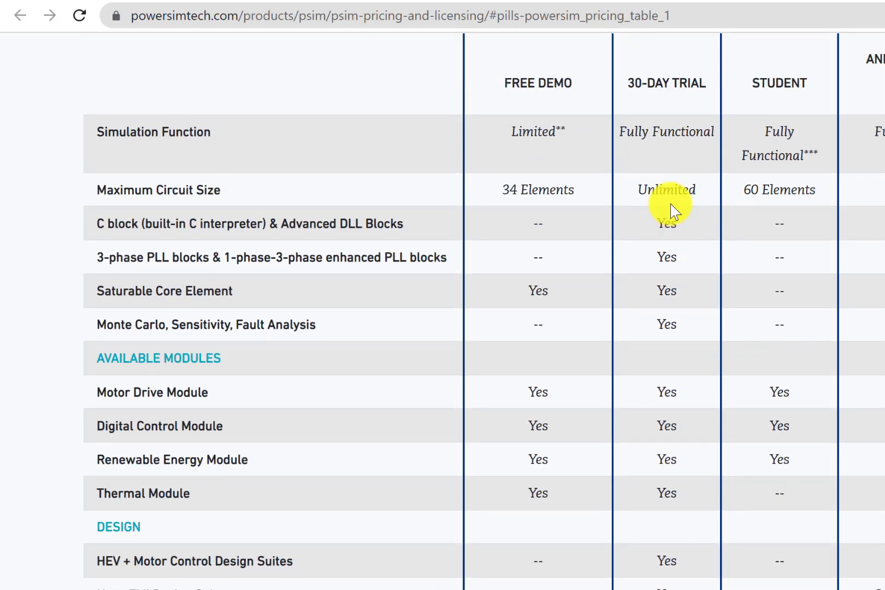
scroll(669, 205, up, 2)
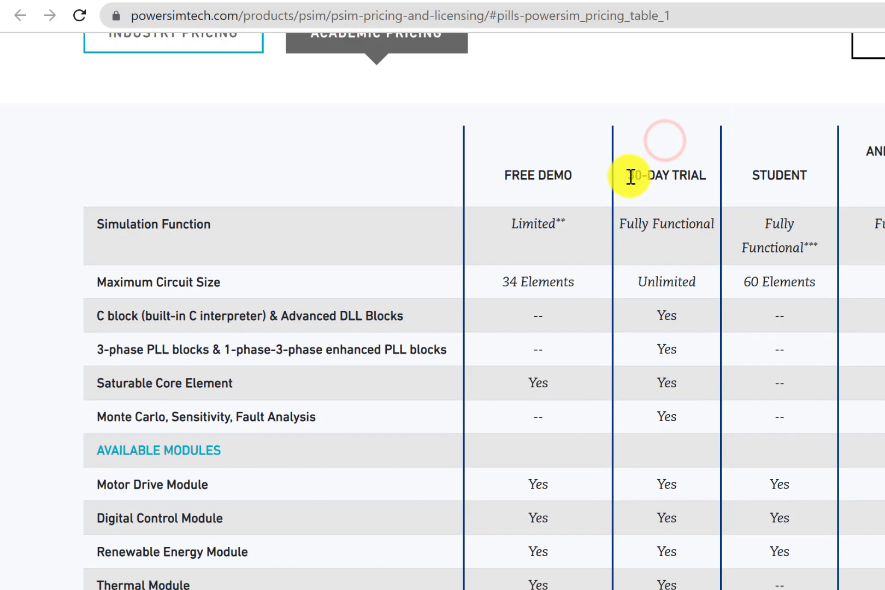
Highlight the 30-DAY TRIAL column and follow it down to its TRIAL button.
drag(628, 176, 695, 180)
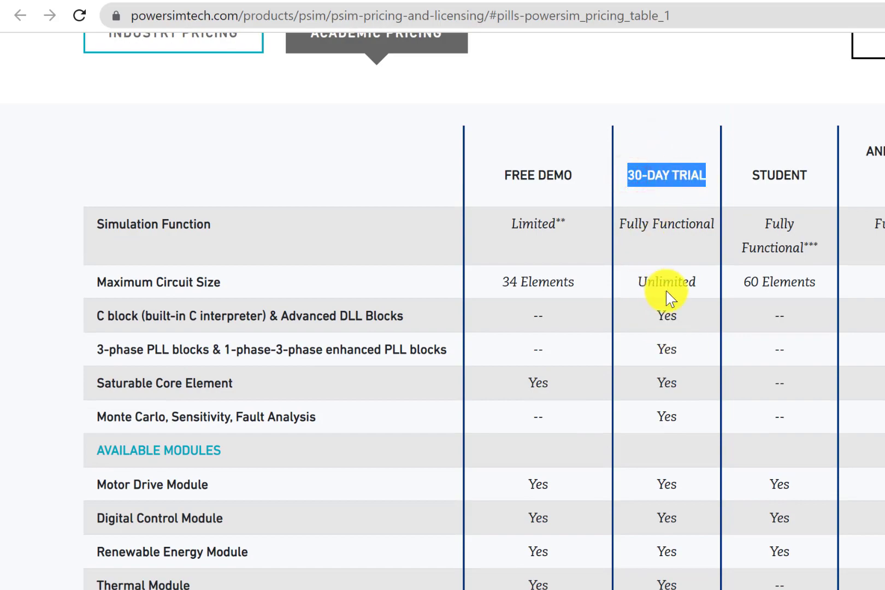
scroll(666, 291, down, 8)
scroll(665, 290, down, 6)
scroll(665, 290, down, 3)
click(668, 404)
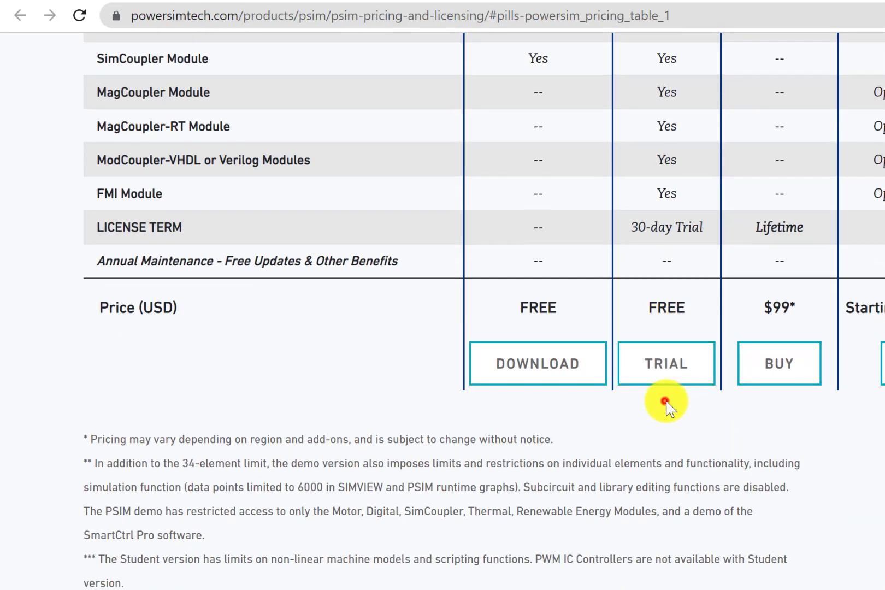
Open the trial request form and set the country to Pakistan.
click(670, 370)
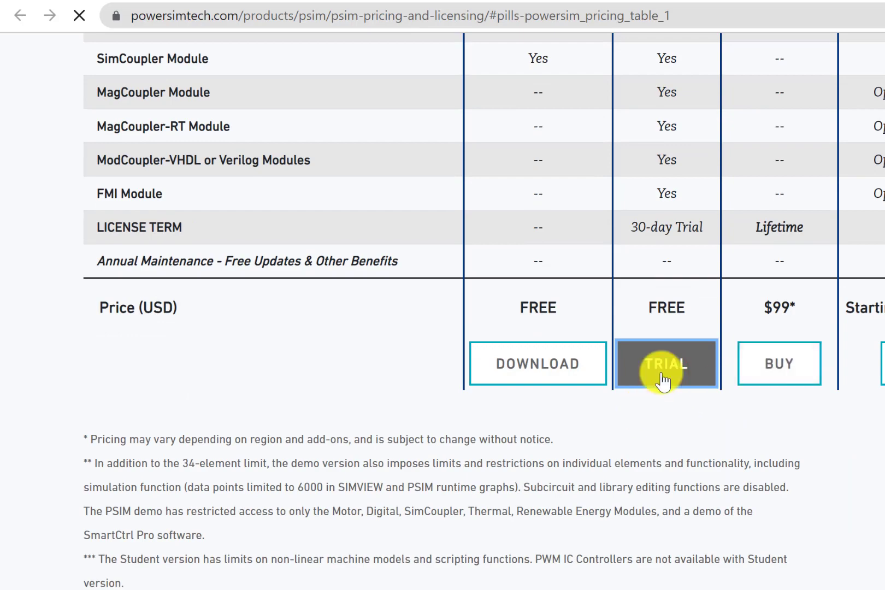
scroll(612, 388, down, 8)
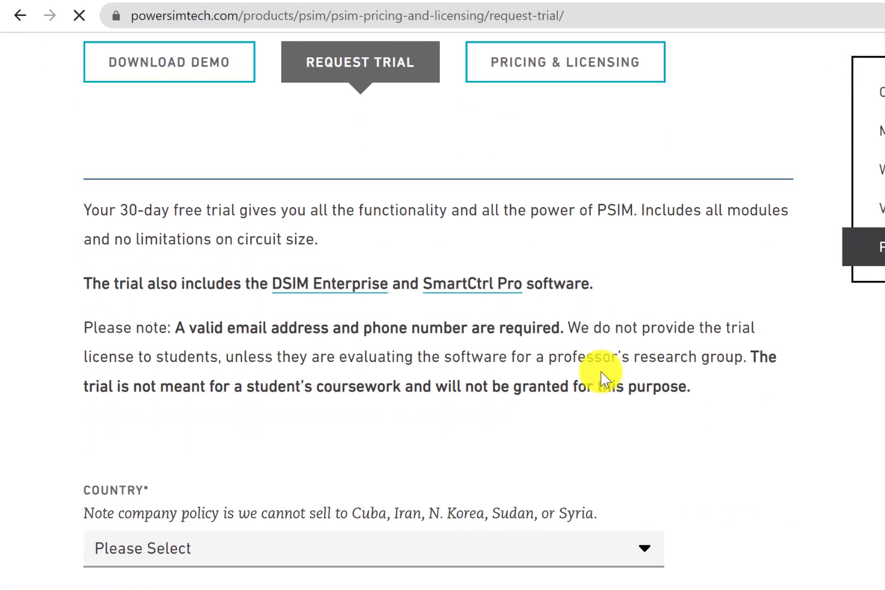
scroll(519, 421, down, 2)
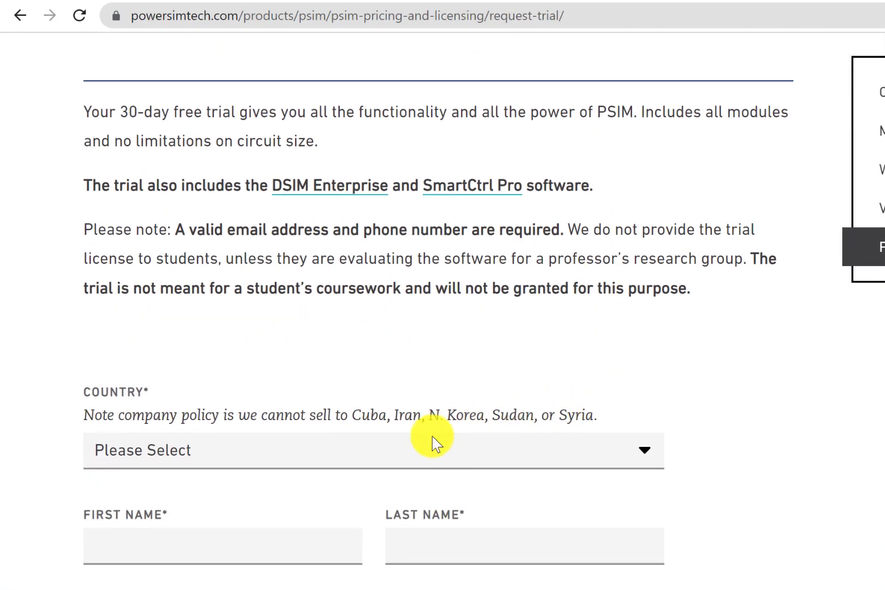
click(268, 460)
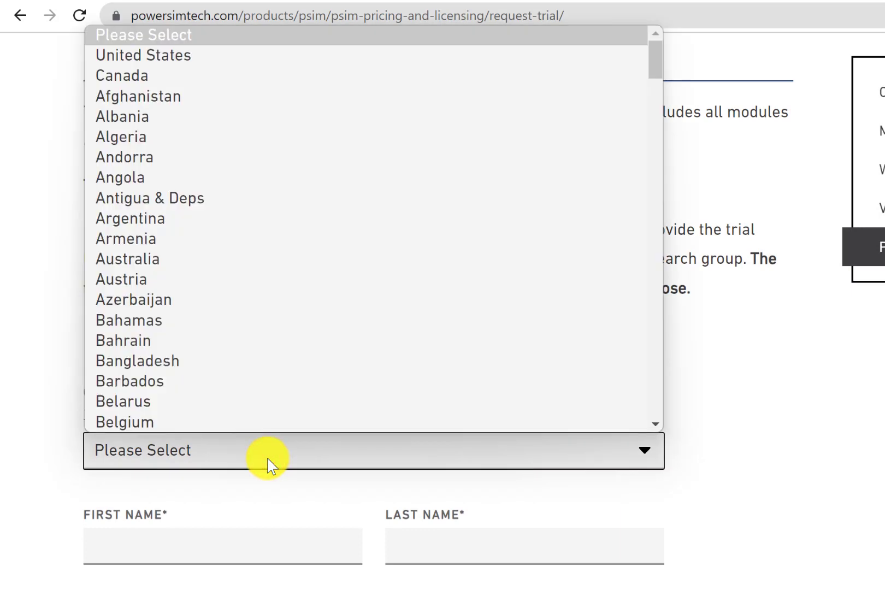
text(pak)
click(142, 422)
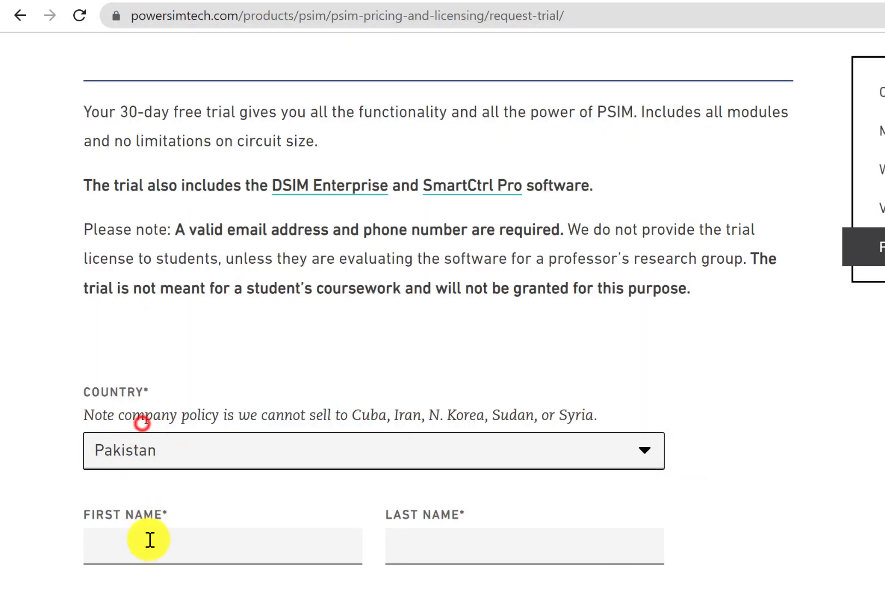
Fill in first and last name, university, phone and email using saved autofill entries.
click(149, 539)
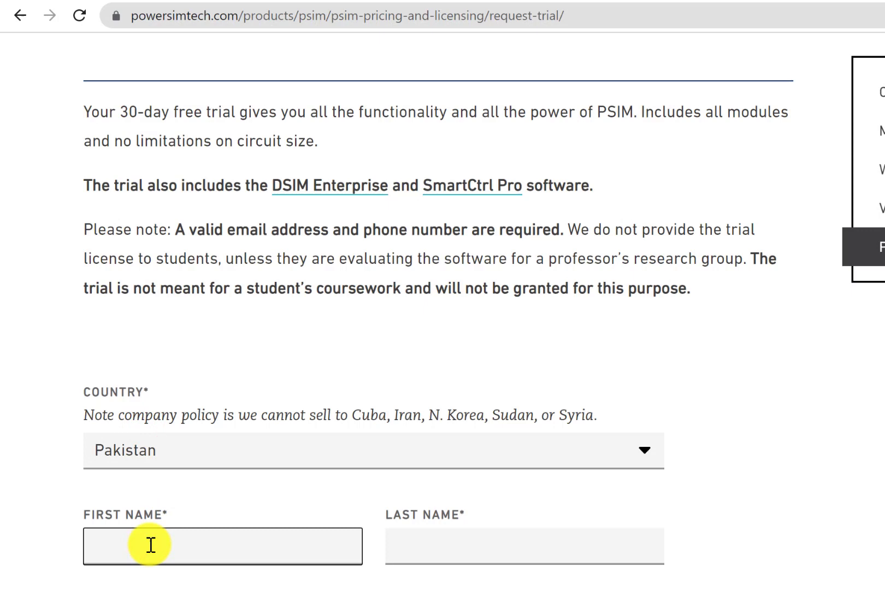
key(Tab)
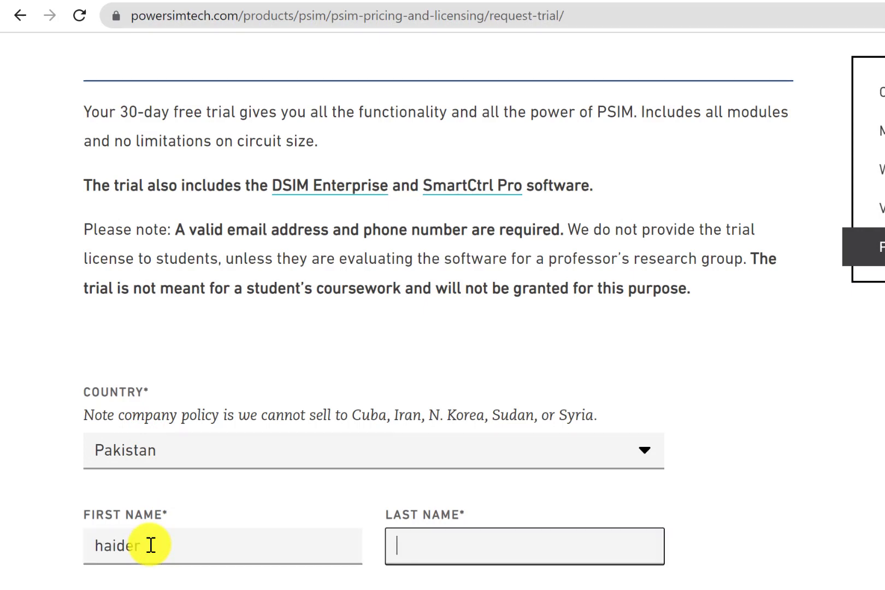
scroll(149, 544, down, 2)
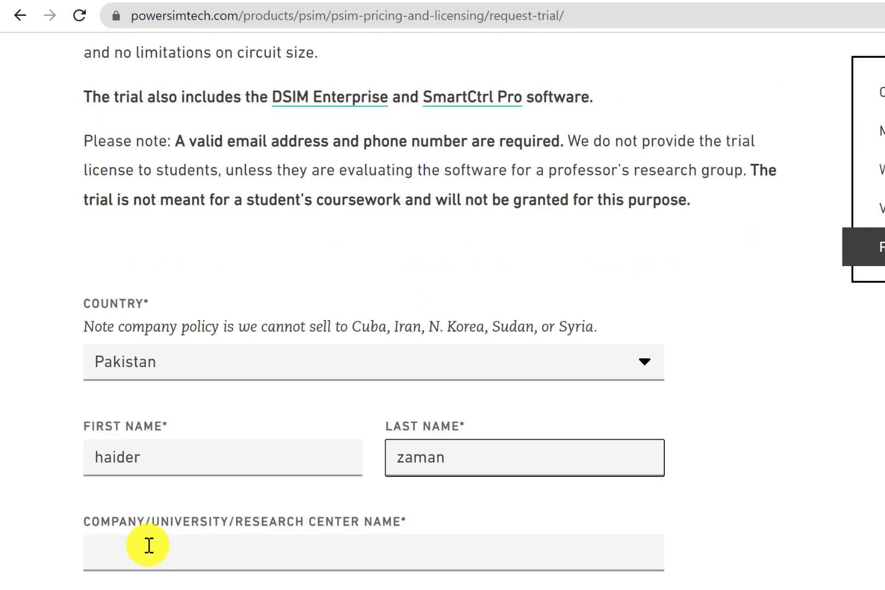
scroll(237, 373, down, 3)
click(245, 363)
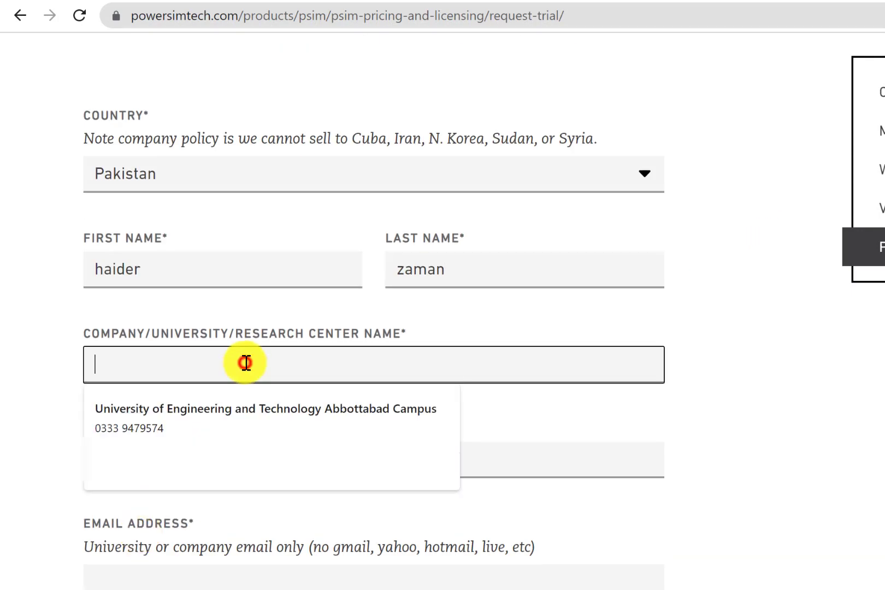
click(219, 420)
click(243, 459)
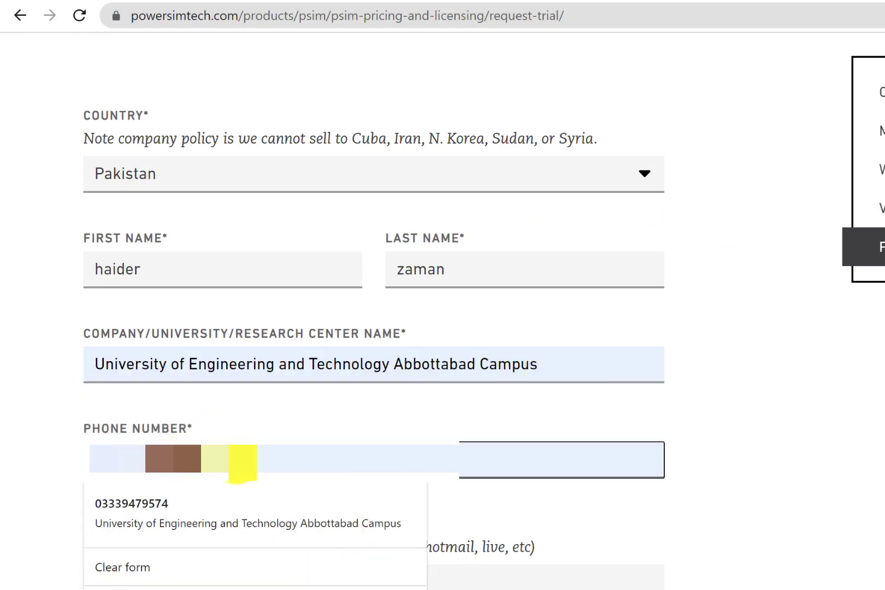
scroll(312, 448, down, 5)
click(243, 313)
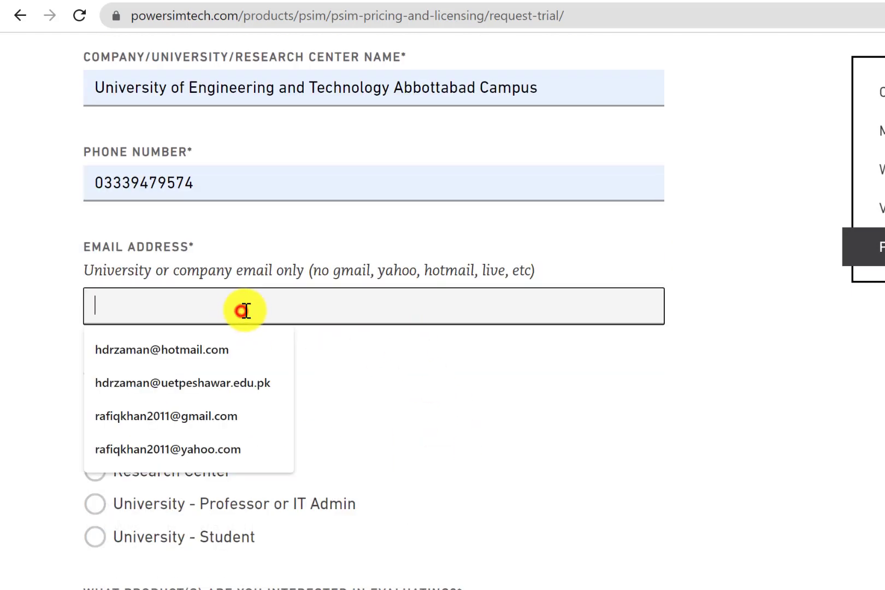
click(212, 348)
click(667, 412)
scroll(393, 371, down, 2)
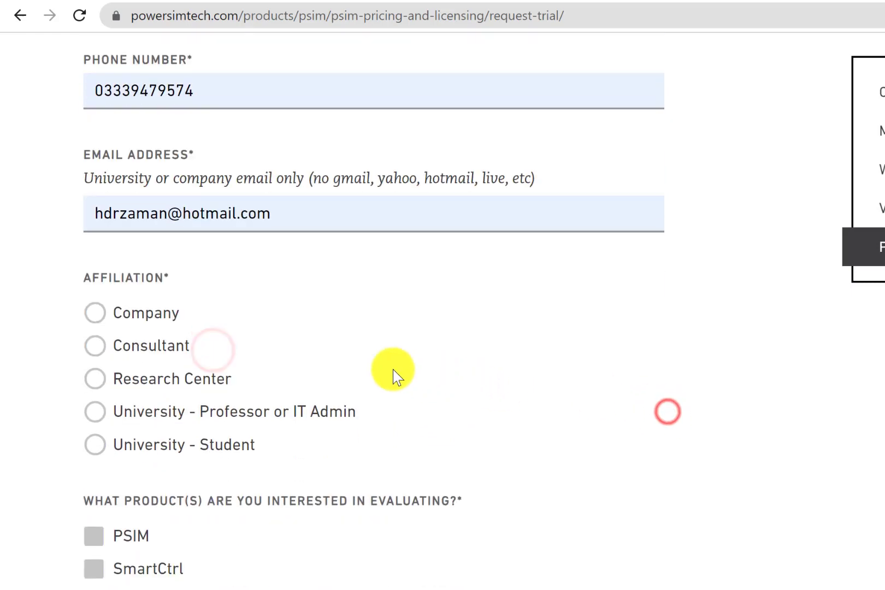
scroll(354, 337, down, 2)
scroll(353, 337, down, 2)
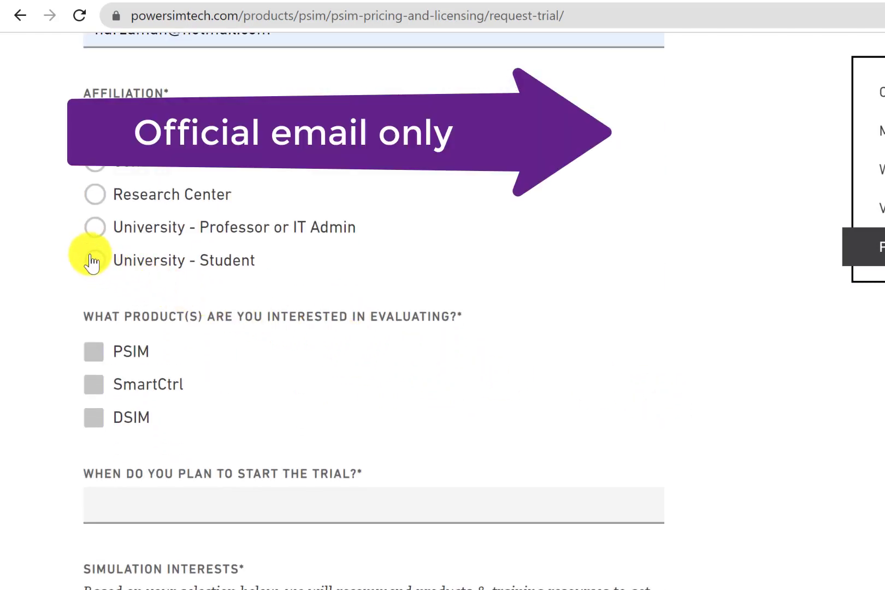
Set affiliation to University - Professor and select PSIM, SmartCtrl and DSIM for evaluation.
click(102, 230)
scroll(207, 284, down, 2)
scroll(164, 218, down, 2)
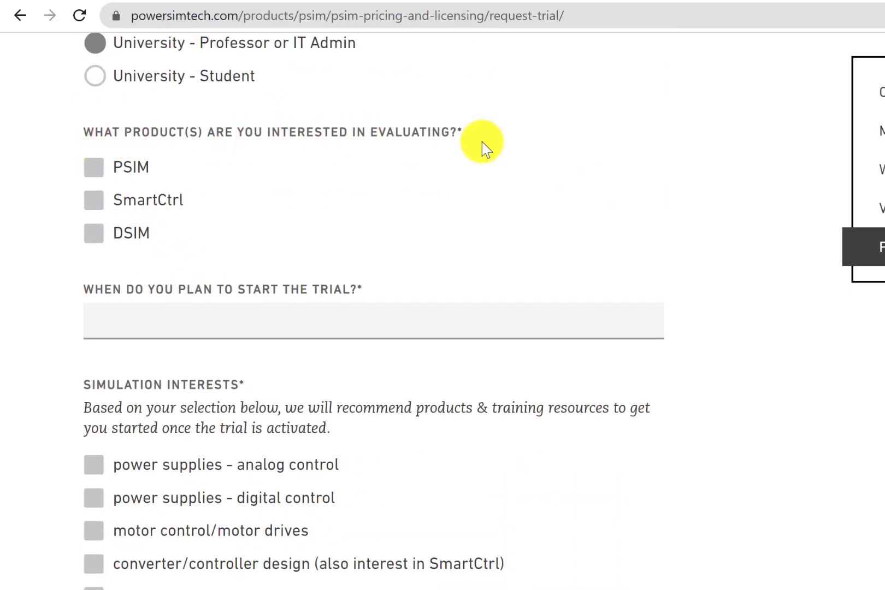
click(91, 167)
click(94, 206)
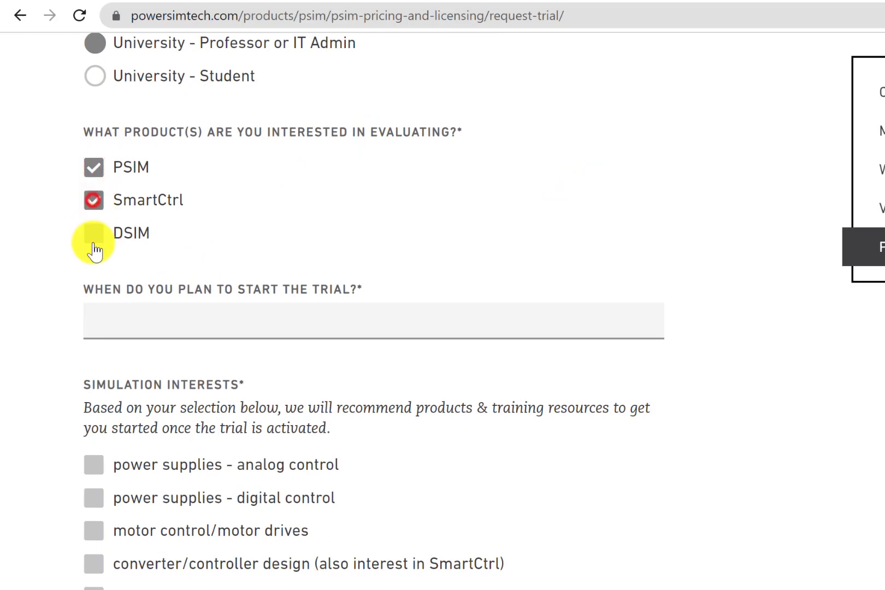
click(93, 236)
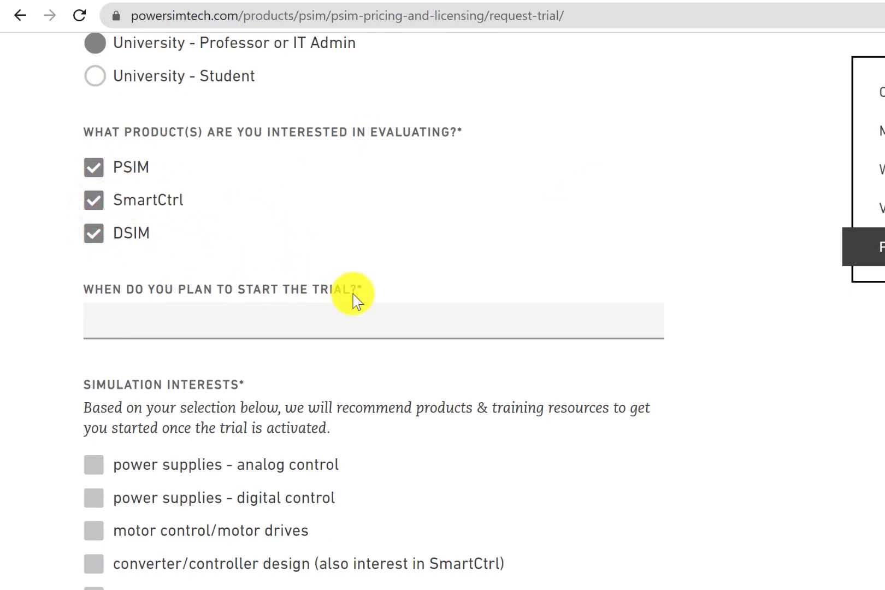
Tick SPICE, embedded code generation and converter/controller design interests, and choose Online Search as referral.
scroll(352, 299, down, 2)
scroll(352, 299, down, 2)
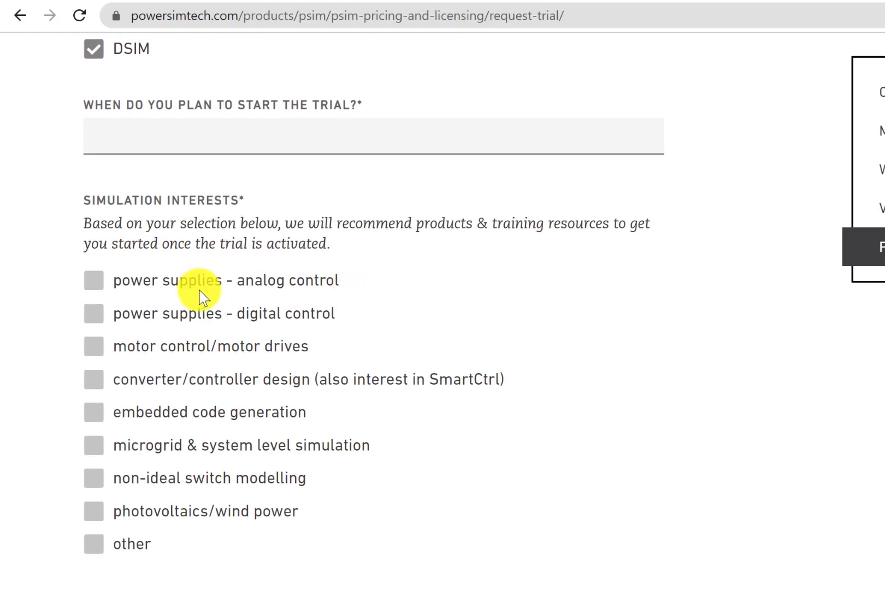
scroll(199, 292, down, 3)
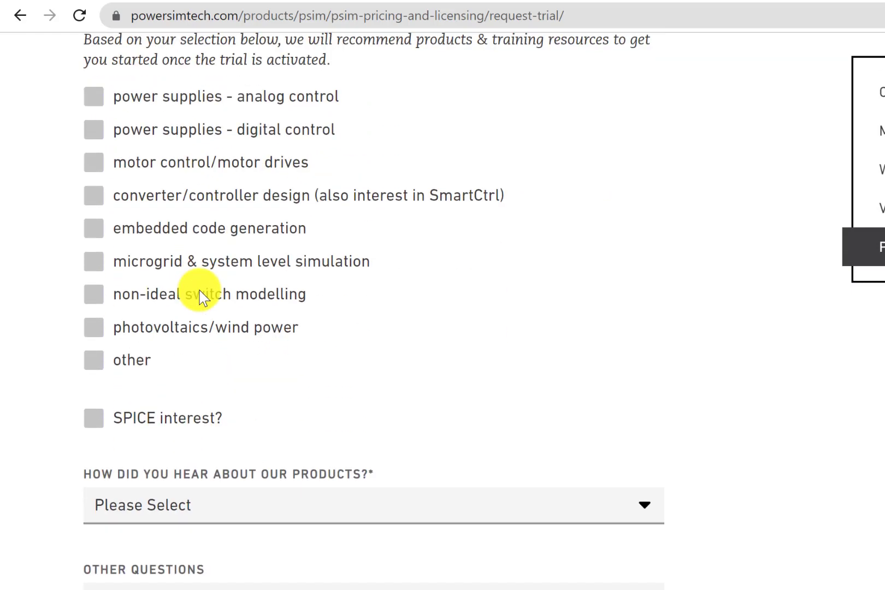
click(96, 420)
click(93, 230)
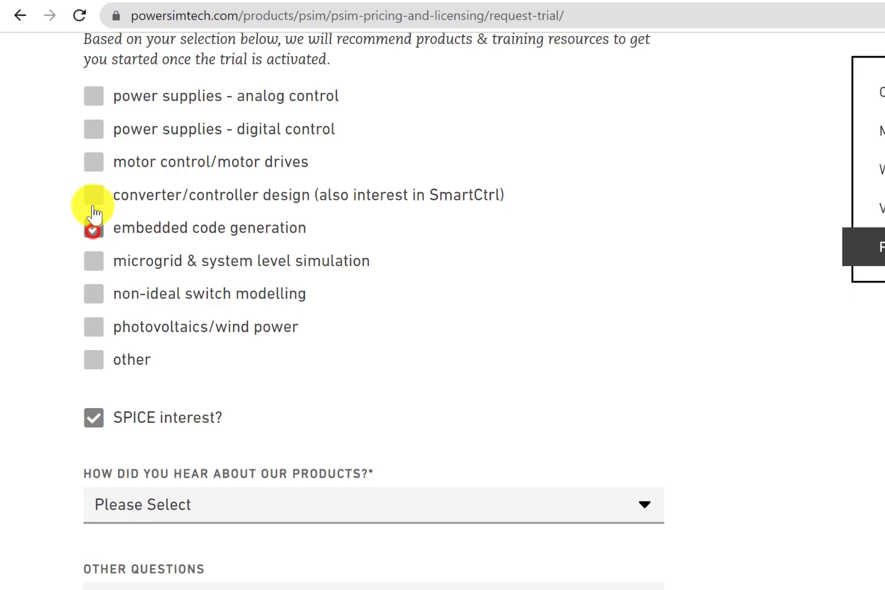
click(93, 198)
scroll(444, 365, down, 2)
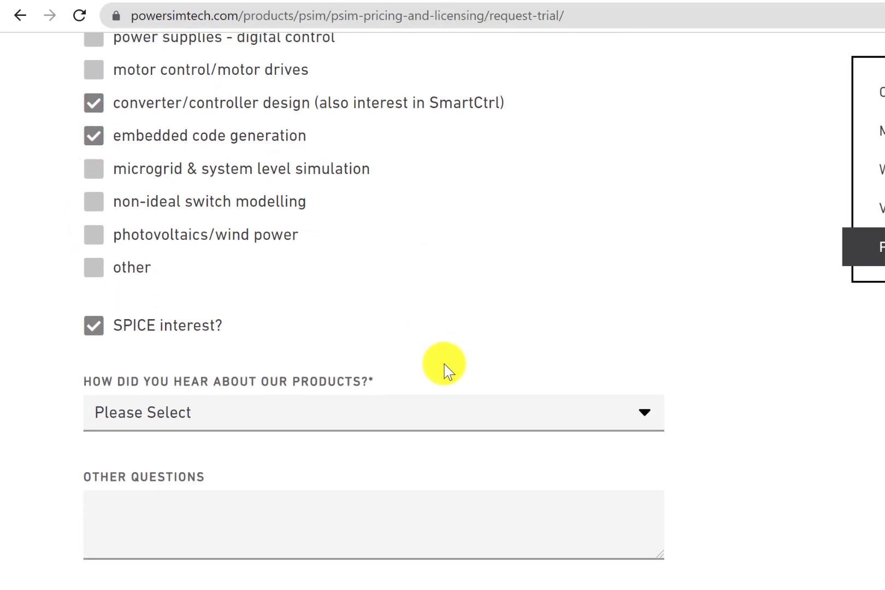
scroll(444, 364, down, 2)
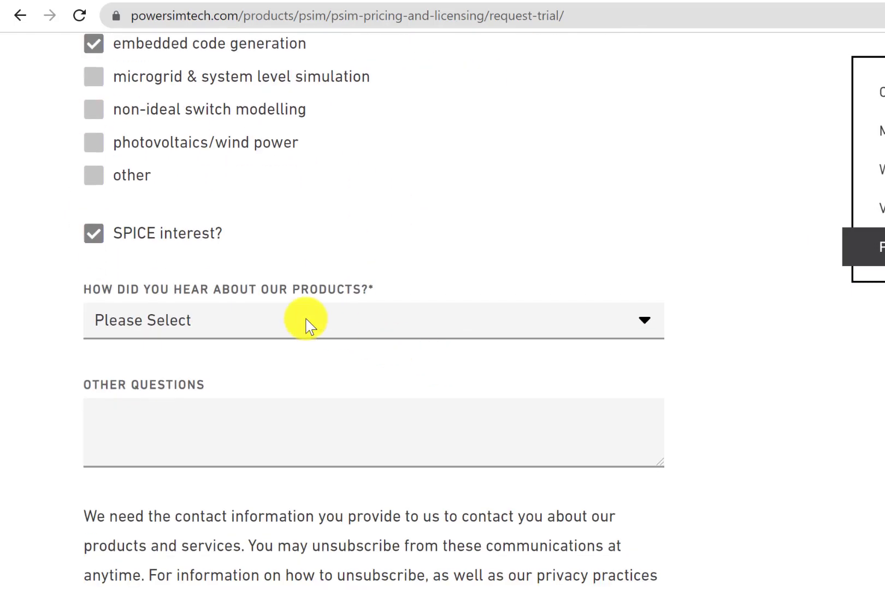
click(306, 324)
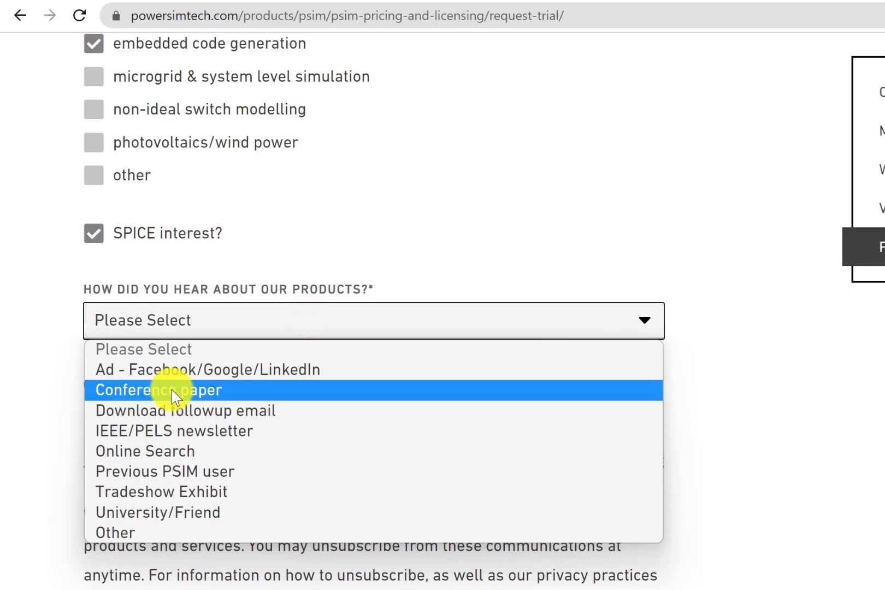
click(193, 455)
scroll(614, 408, down, 2)
scroll(613, 408, down, 3)
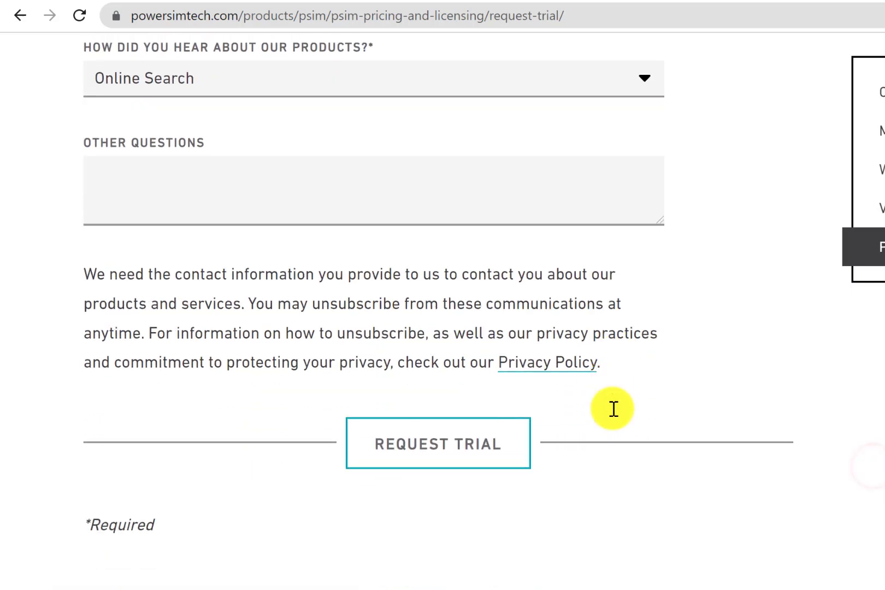
Pick January 24, 2022 as the trial start date and submit the request to the thank-you page.
click(461, 412)
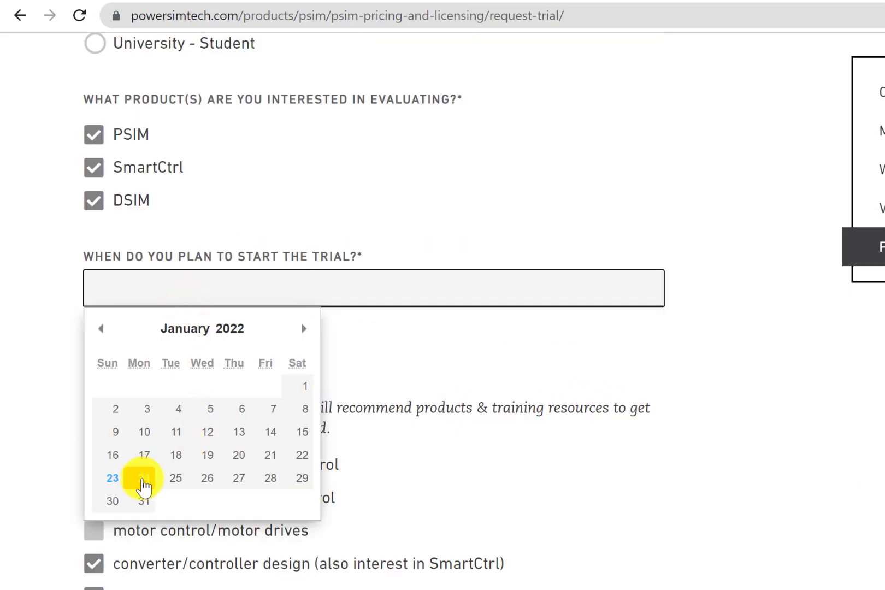
click(144, 482)
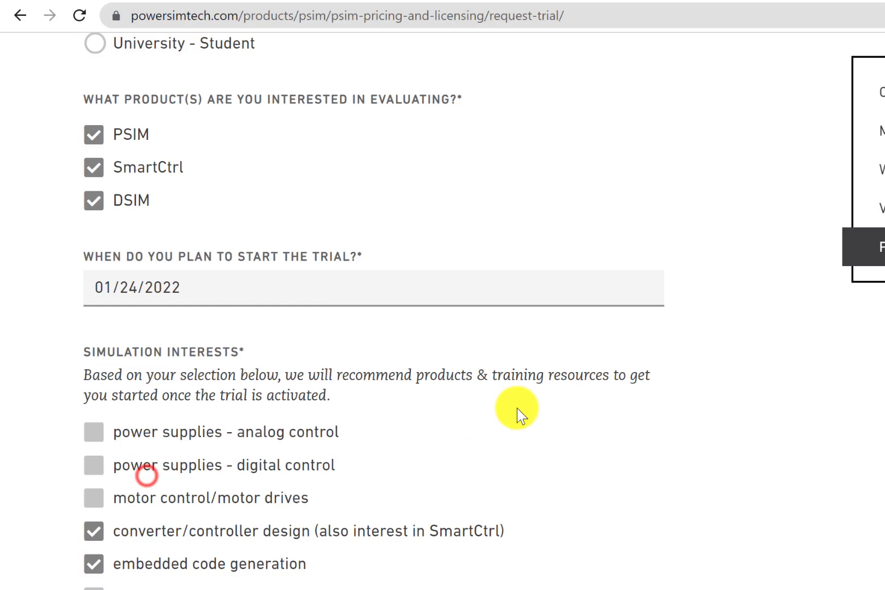
click(754, 401)
scroll(376, 507, up, 6)
scroll(376, 507, down, 11)
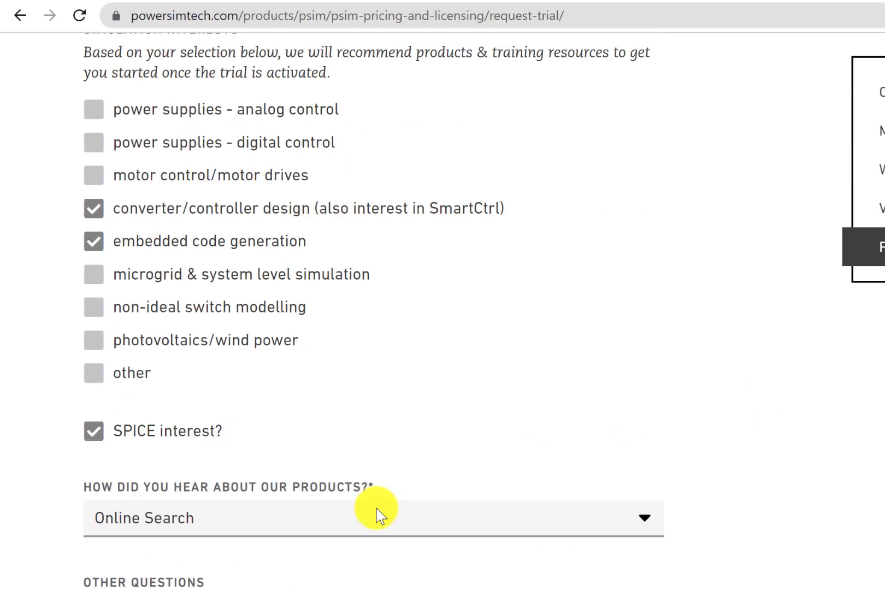
scroll(377, 508, down, 12)
scroll(375, 508, up, 5)
click(448, 415)
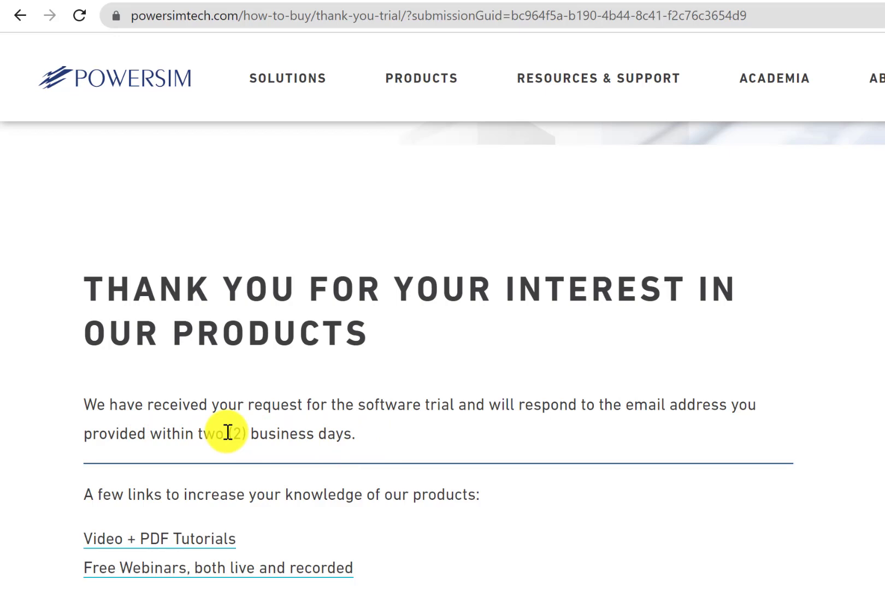
scroll(453, 436, down, 3)
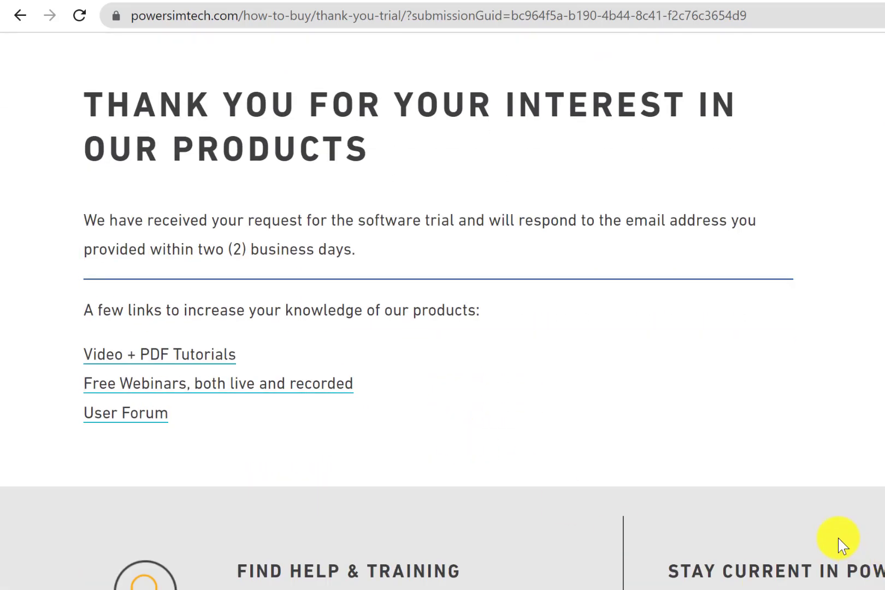
Scroll the Powersim email down to the Download section with the trial serial and service-pack link.
scroll(524, 459, down, 1)
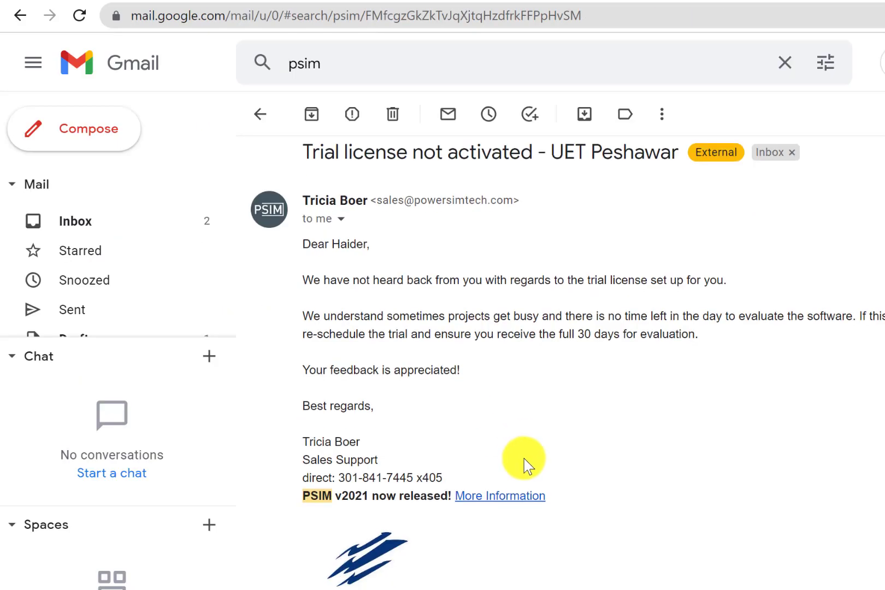
scroll(525, 457, down, 4)
scroll(526, 463, down, 5)
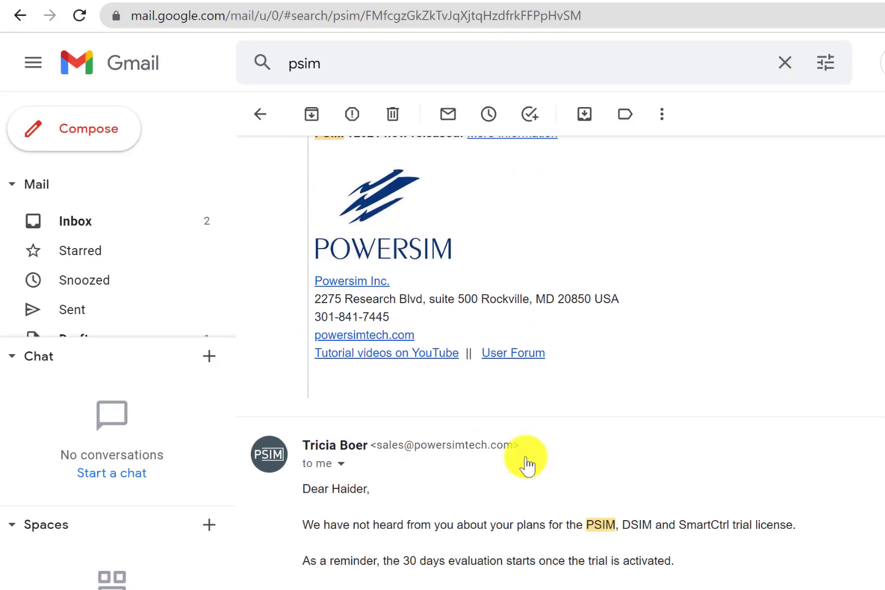
scroll(526, 464, down, 3)
scroll(519, 460, down, 4)
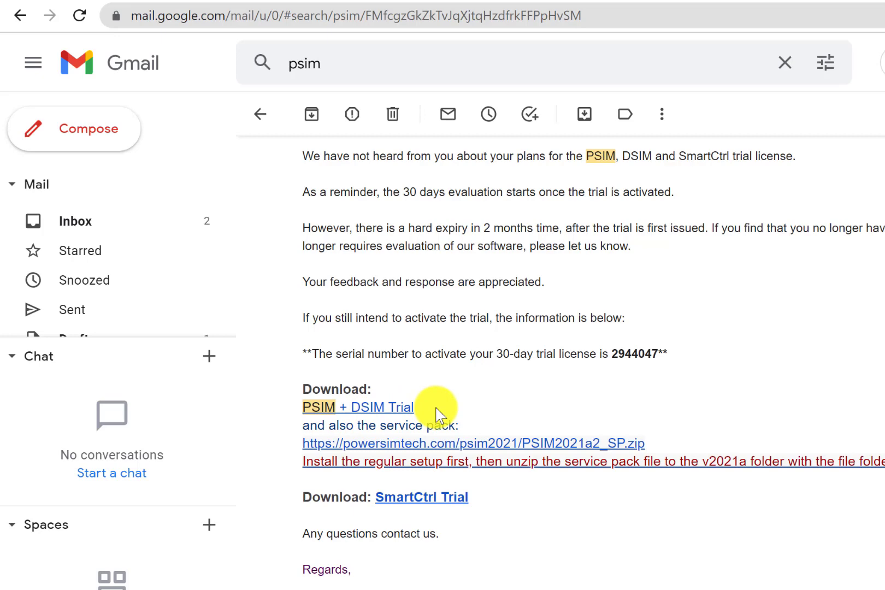
scroll(436, 415, down, 2)
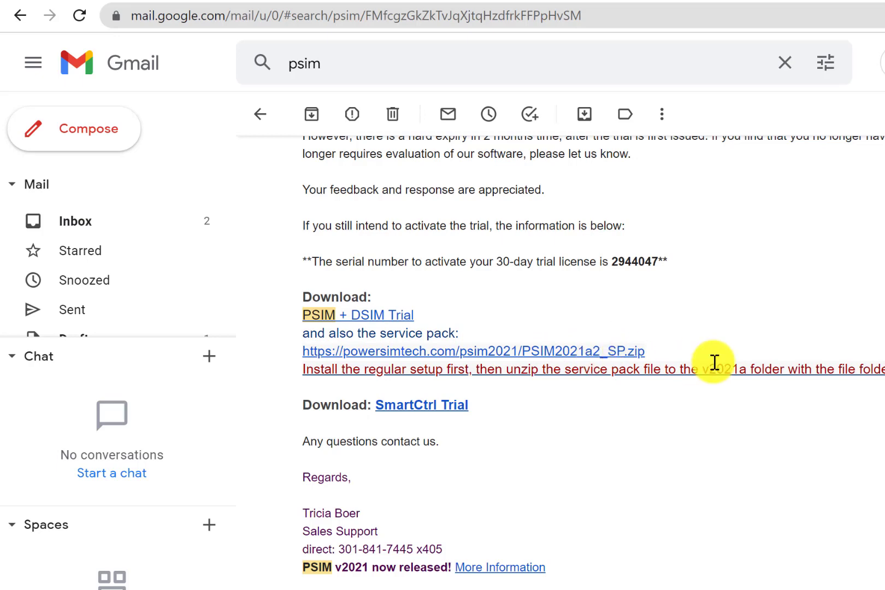
scroll(740, 354, up, 2)
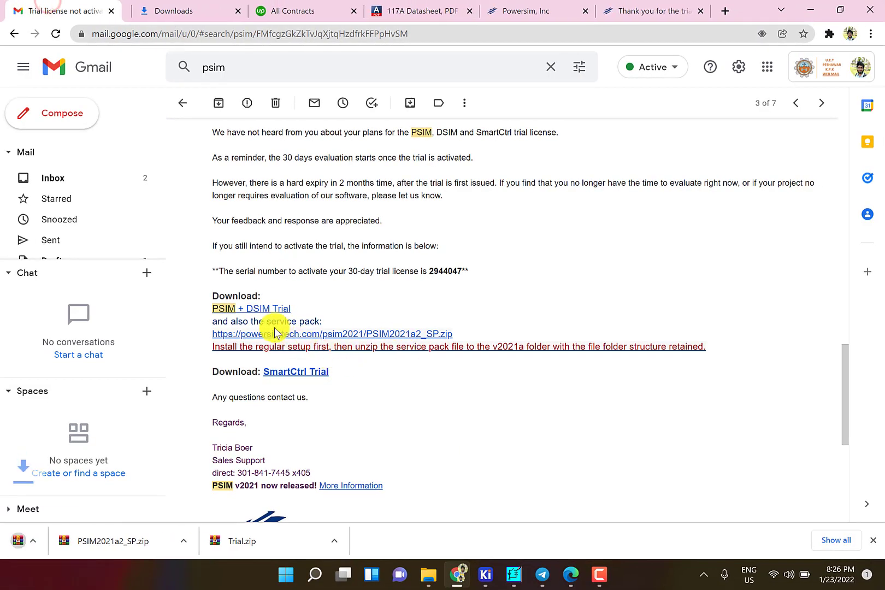
Download the files, remove the duplicate PSIM2021a2_SP entry, and show the service pack in its folder.
click(276, 335)
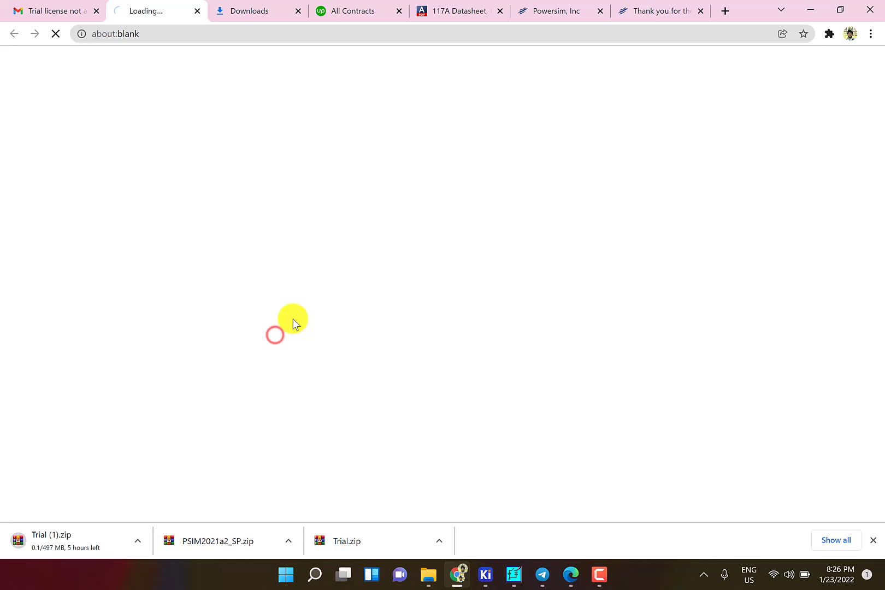
click(250, 4)
click(645, 139)
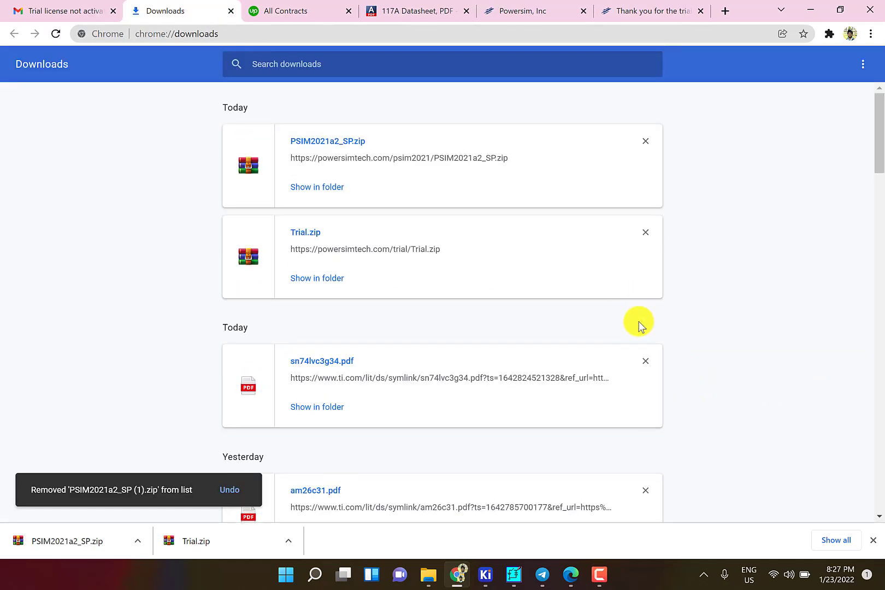
click(313, 188)
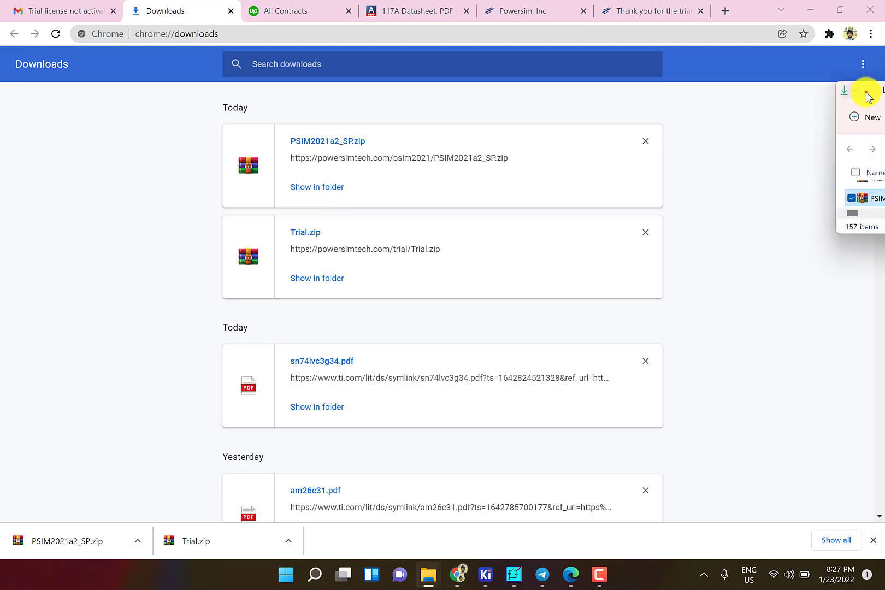
Maximize the Downloads folder window and bring up the Trial.zip context menu.
double_click(831, 98)
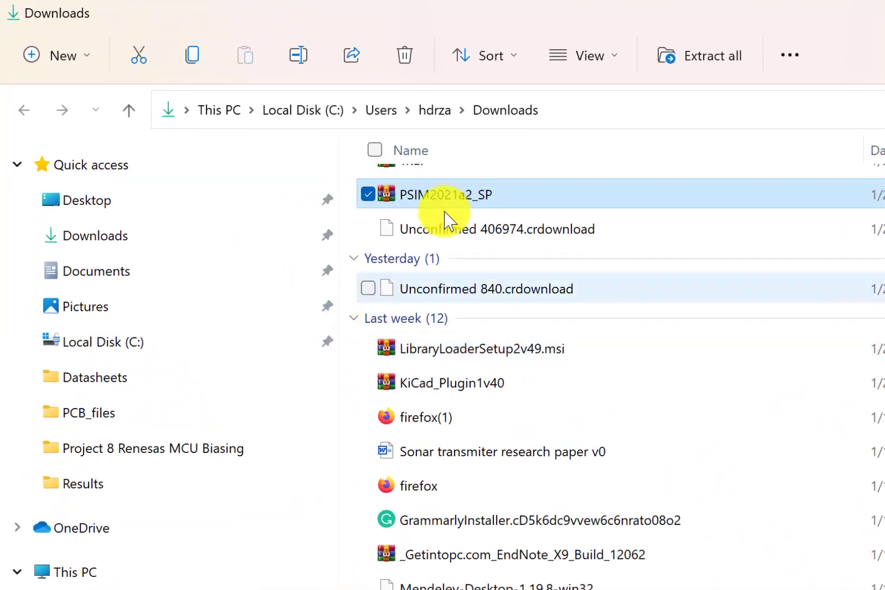
scroll(450, 208, up, 1)
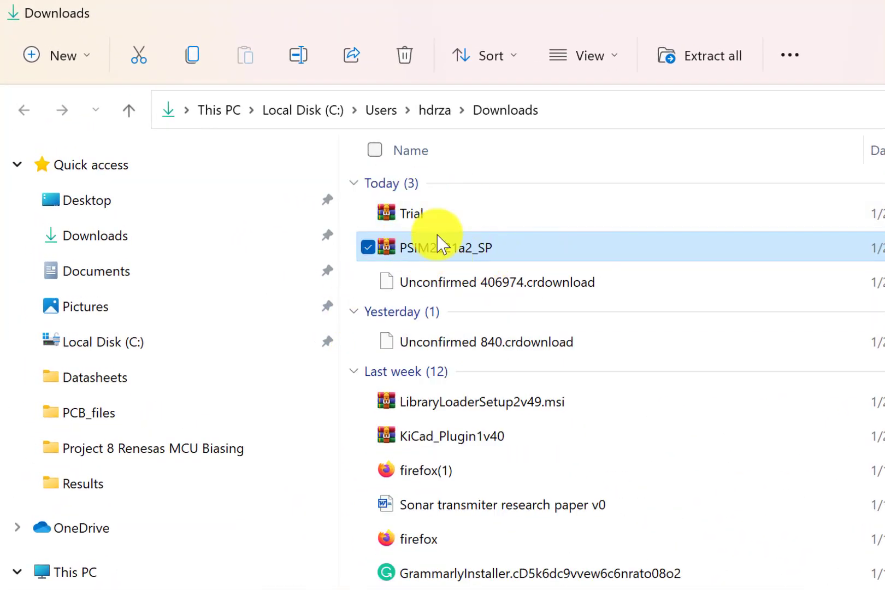
click(404, 213)
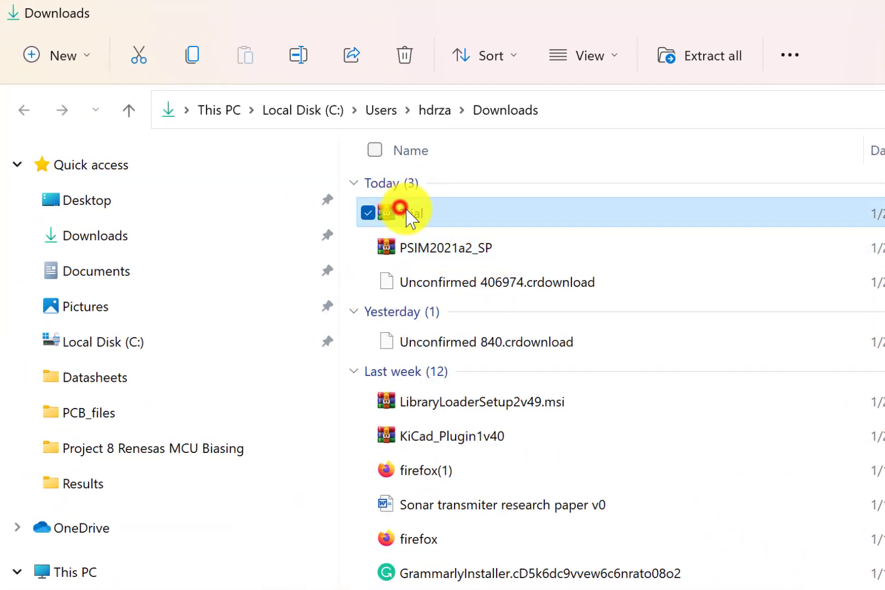
right_click(430, 223)
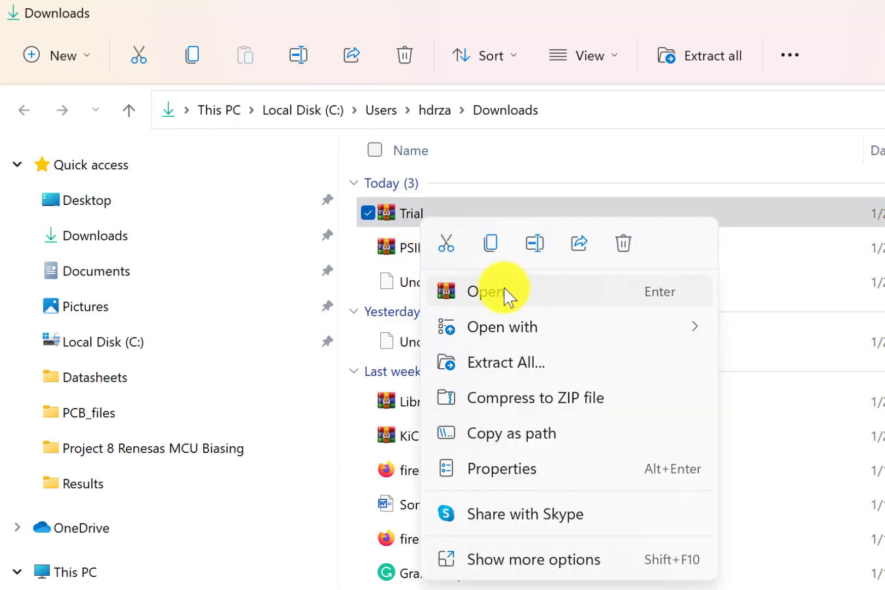
Open Trial.zip in WinRAR and extract the PSIM setup to a new Trial folder in Downloads.
click(503, 290)
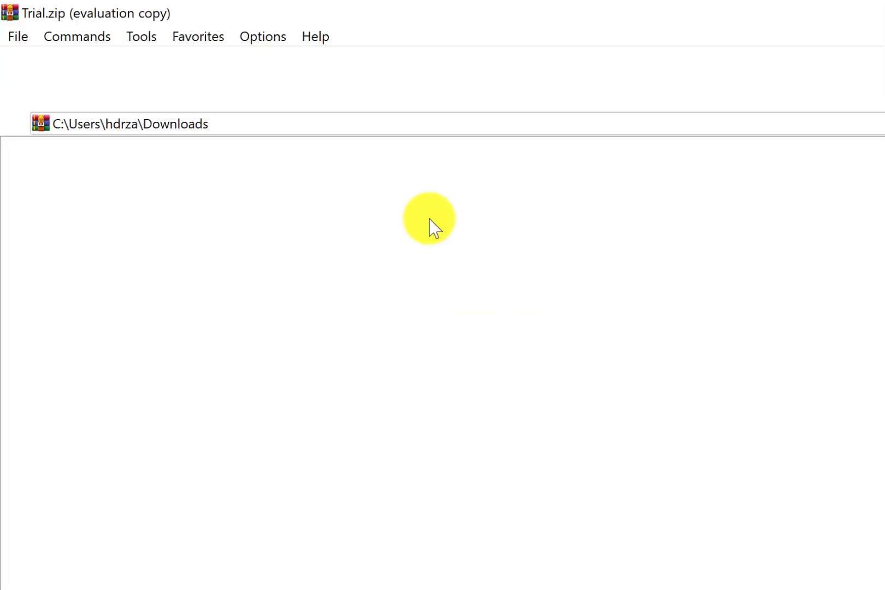
click(159, 199)
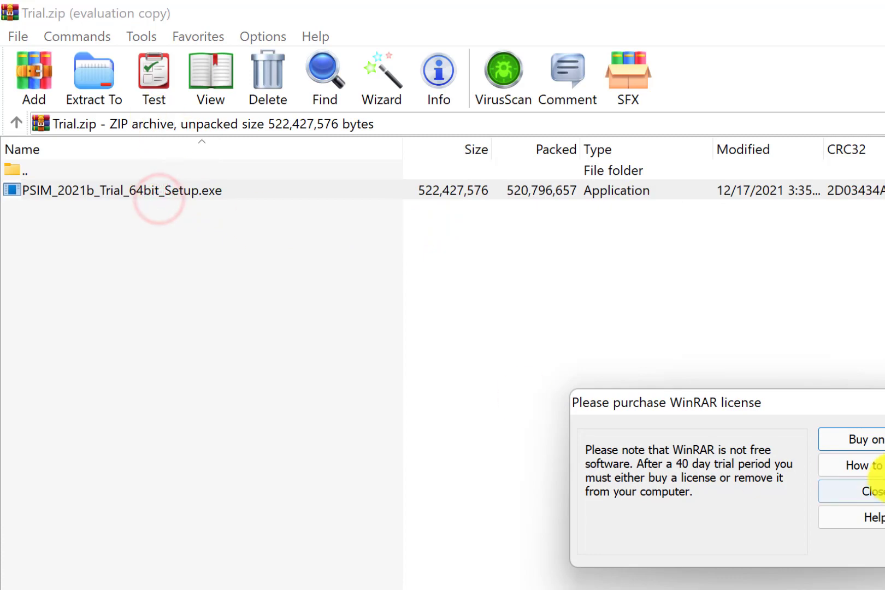
click(875, 490)
click(92, 79)
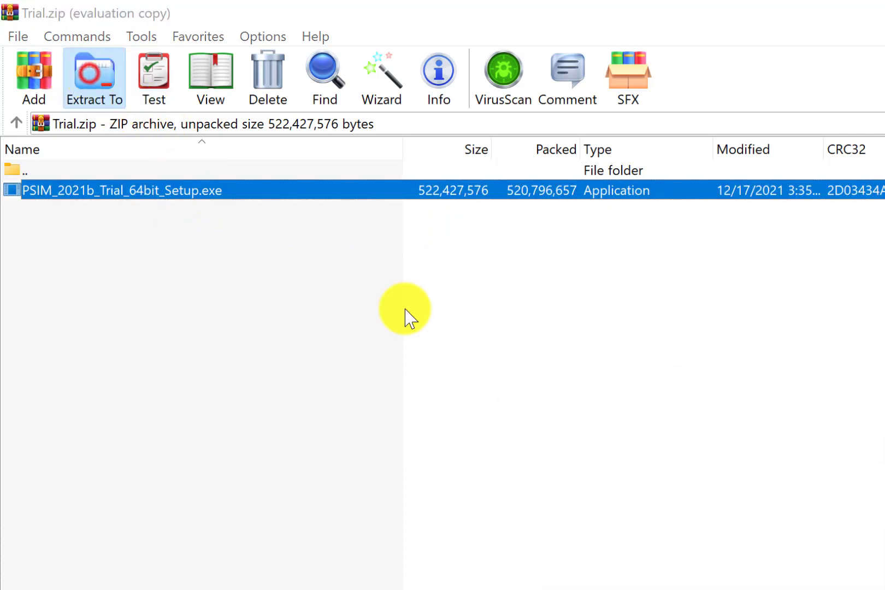
click(829, 589)
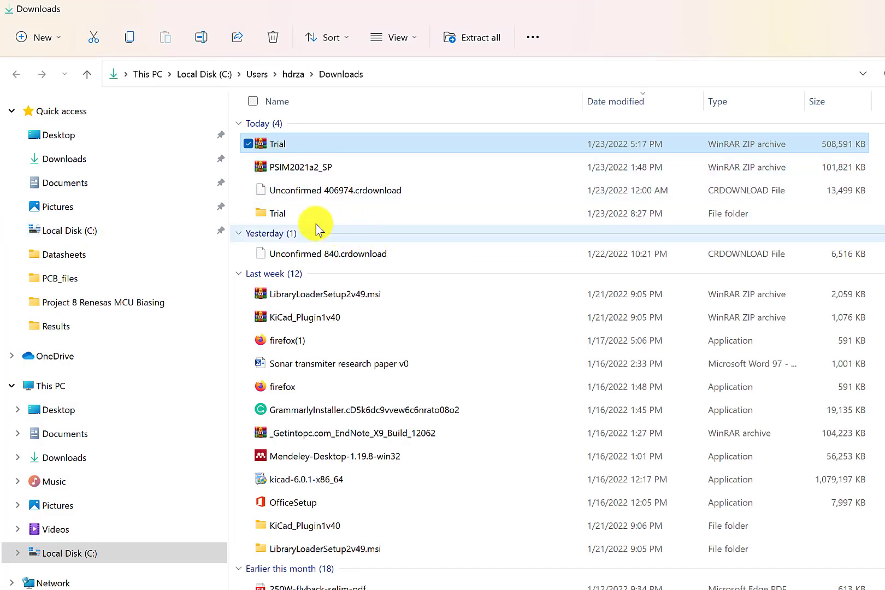
Run PSIM_2021b_Trial_64bit_Setup from the Trial folder as administrator.
double_click(272, 215)
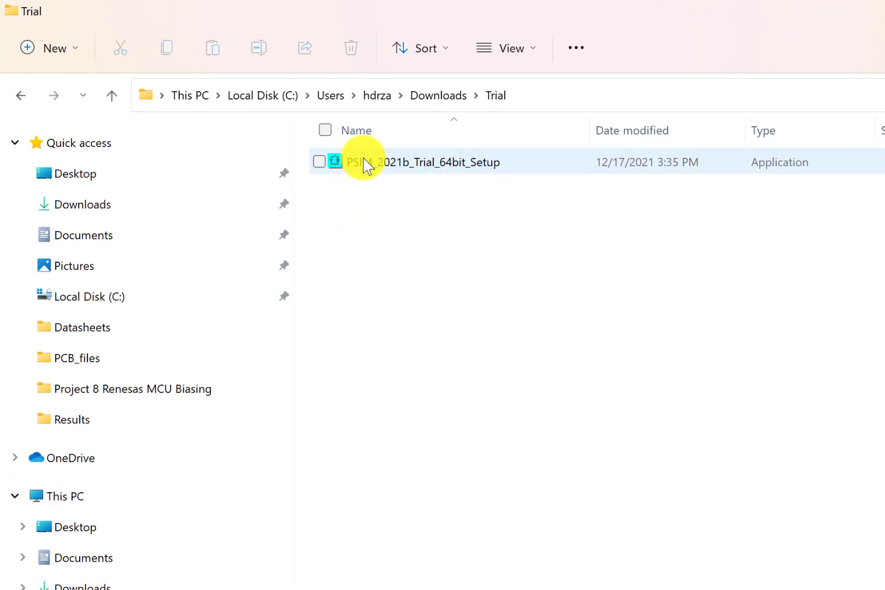
click(282, 125)
right_click(364, 164)
click(441, 254)
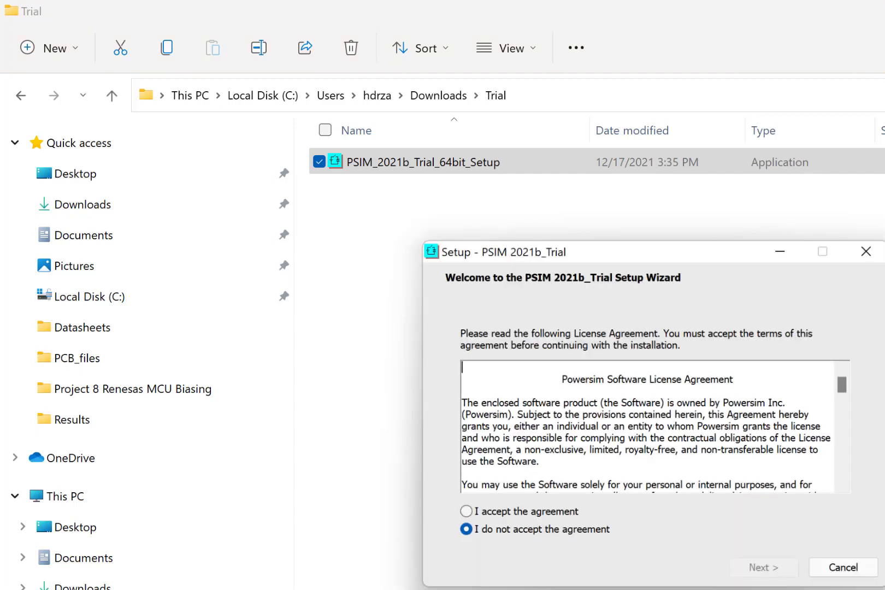
Accept the license agreement and keep C:\Powersim\PSIM_2021b_Trial as the install folder.
click(526, 513)
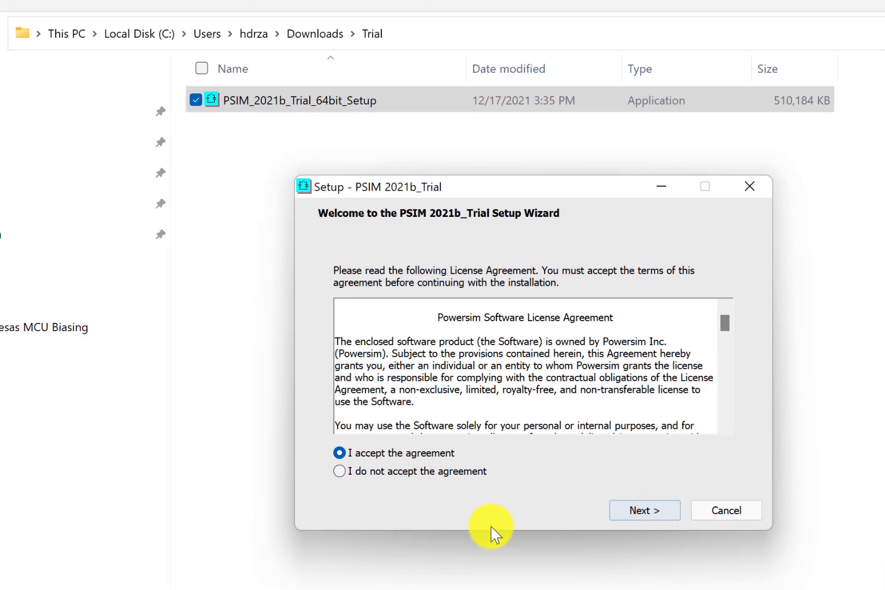
key(Return)
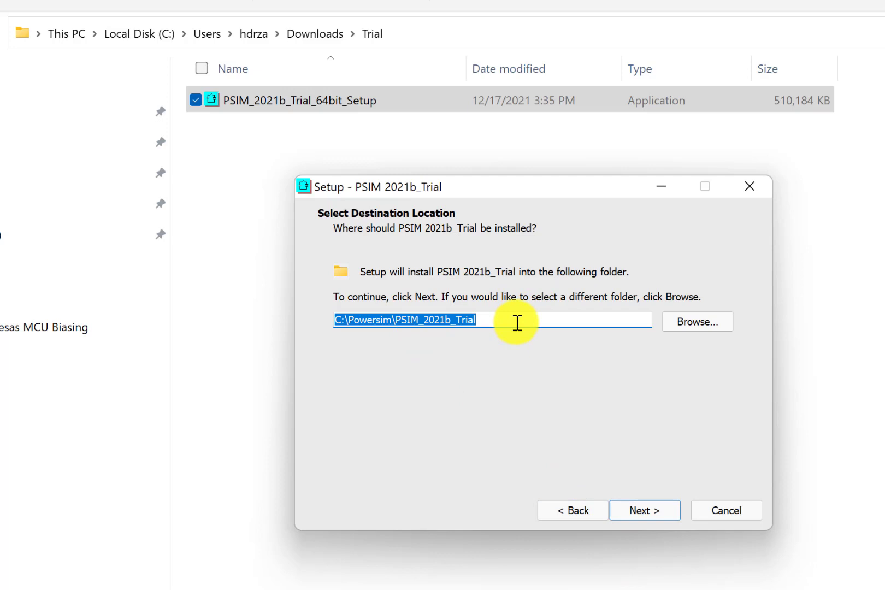
click(649, 514)
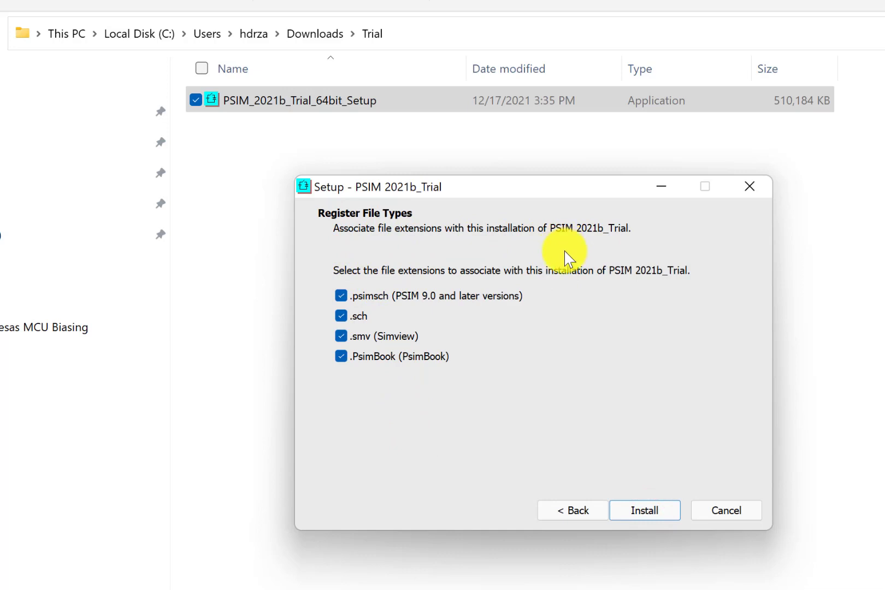
Install PSIM 2021b_Trial with all four file extensions left associated.
click(649, 509)
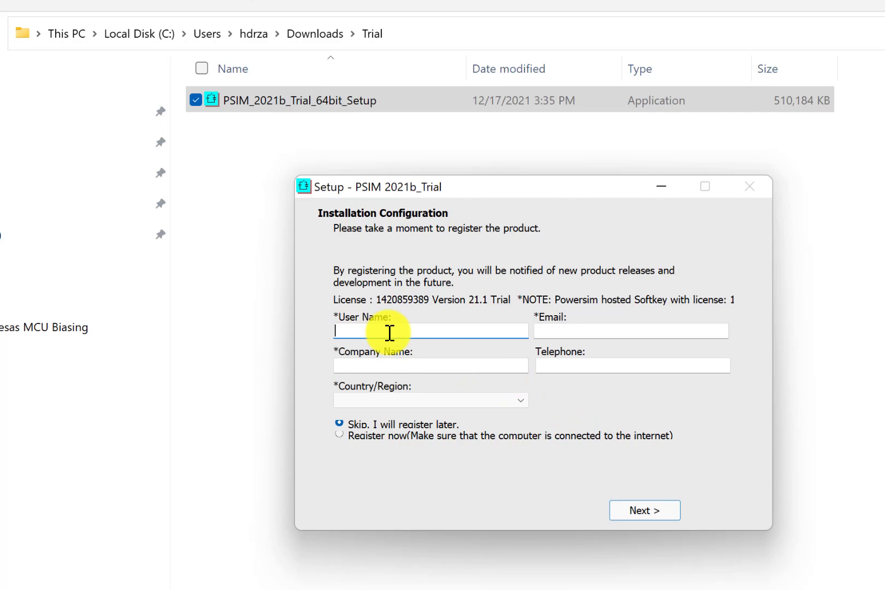
Fill in the registration form with company UET Peshawar and country Pakistan, then submit it.
drag(405, 189, 457, 166)
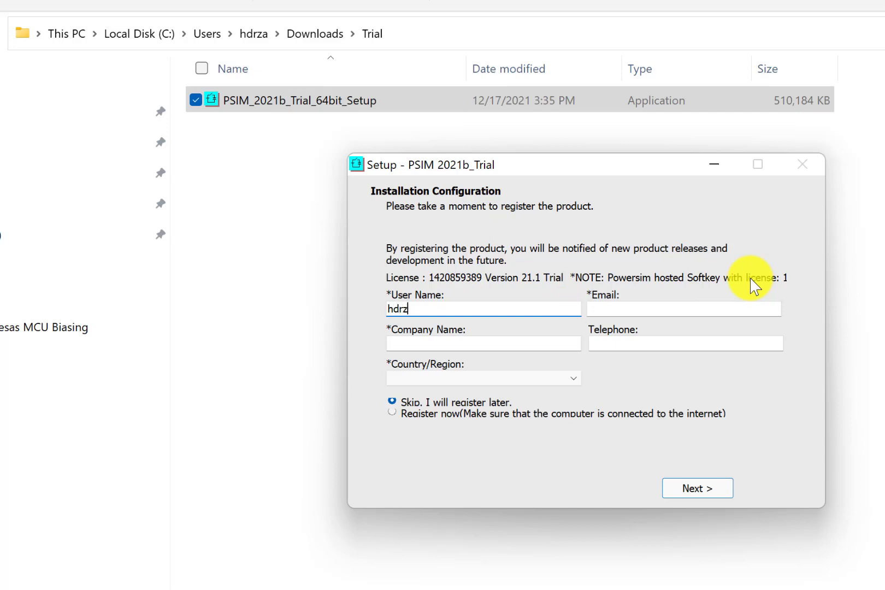
click(641, 309)
text(hd)
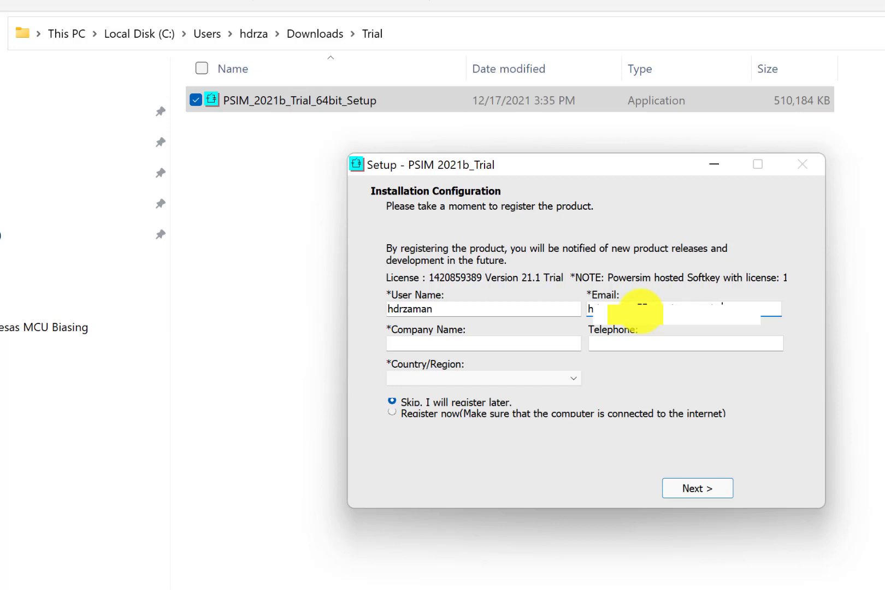
click(479, 349)
text(UET Peshawar)
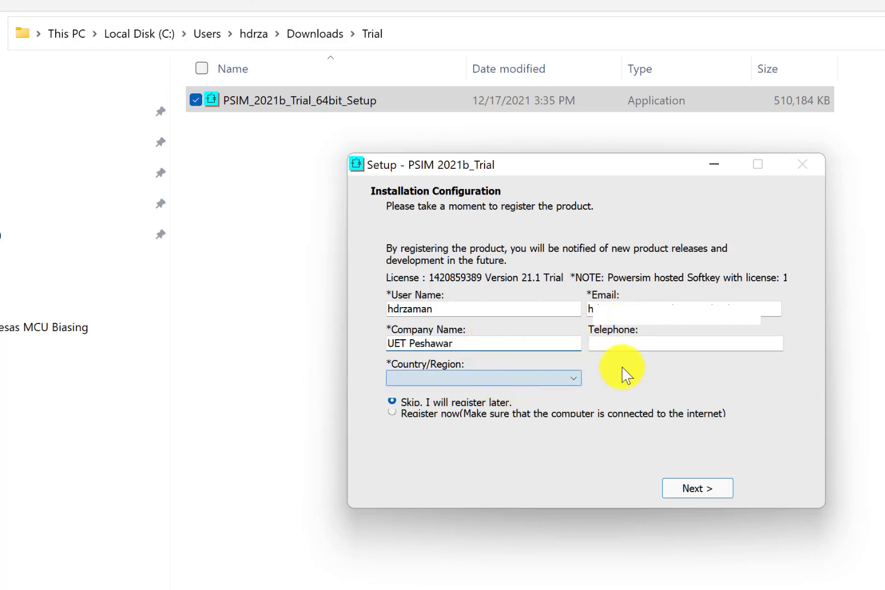
click(612, 340)
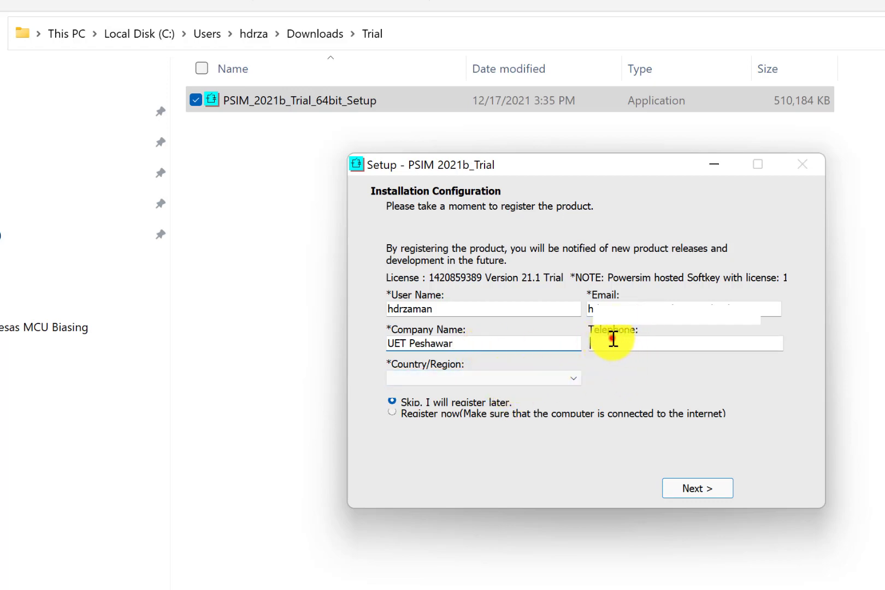
click(490, 377)
key(p)
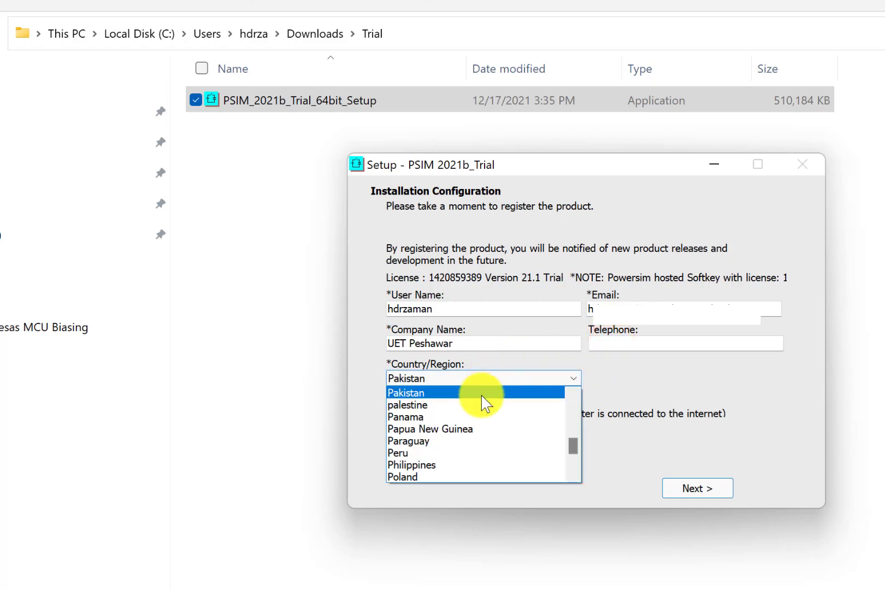
click(444, 391)
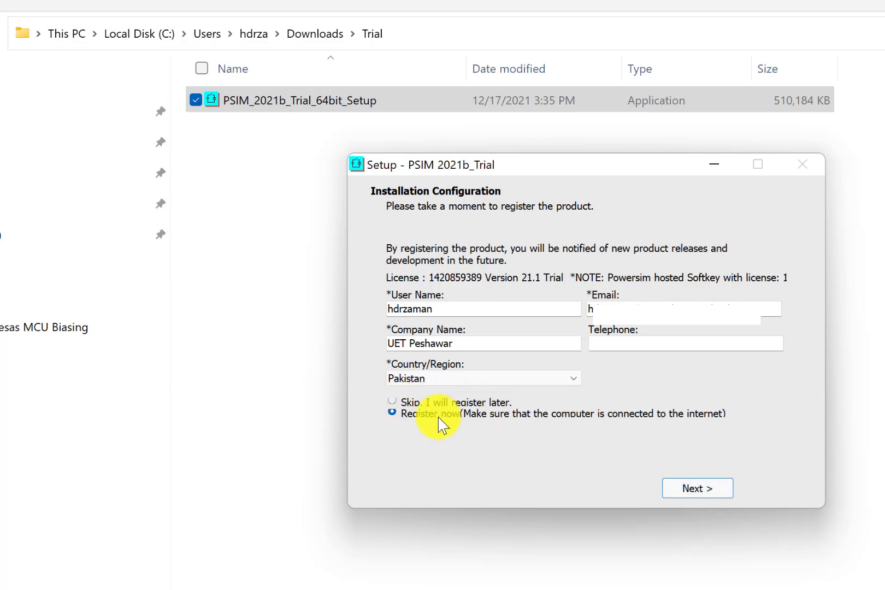
click(673, 491)
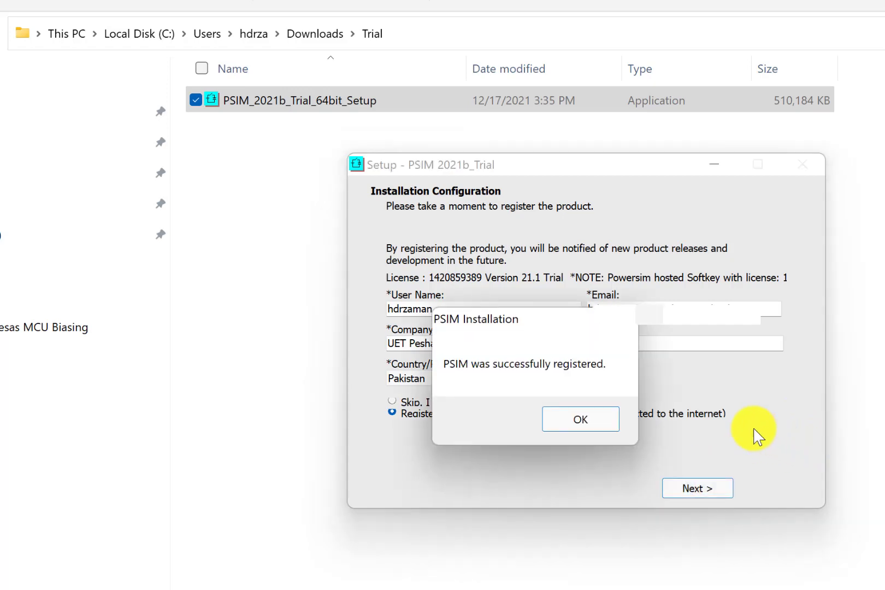
Acknowledge the registration message and finish setup with Run PSIM left unchecked.
click(589, 418)
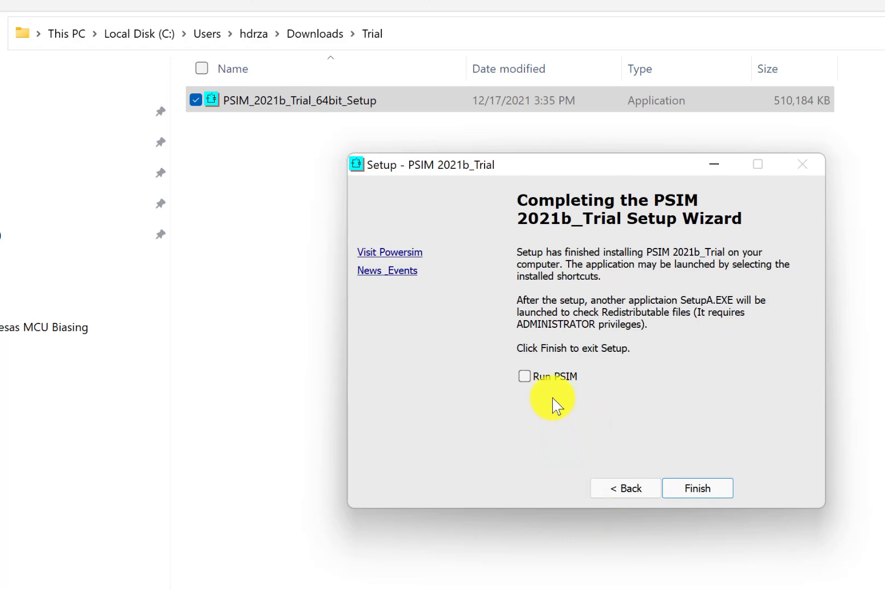
click(679, 495)
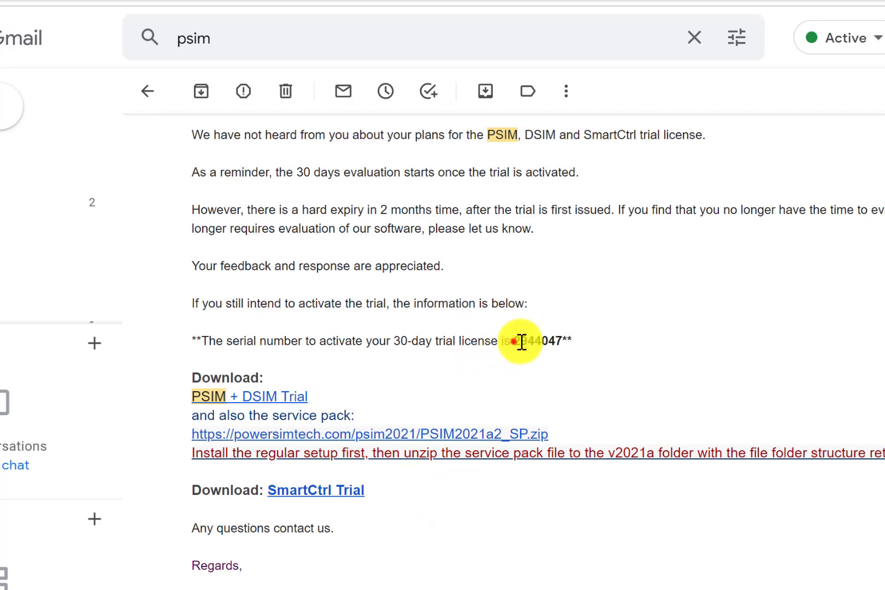
drag(513, 341, 560, 340)
click(511, 341)
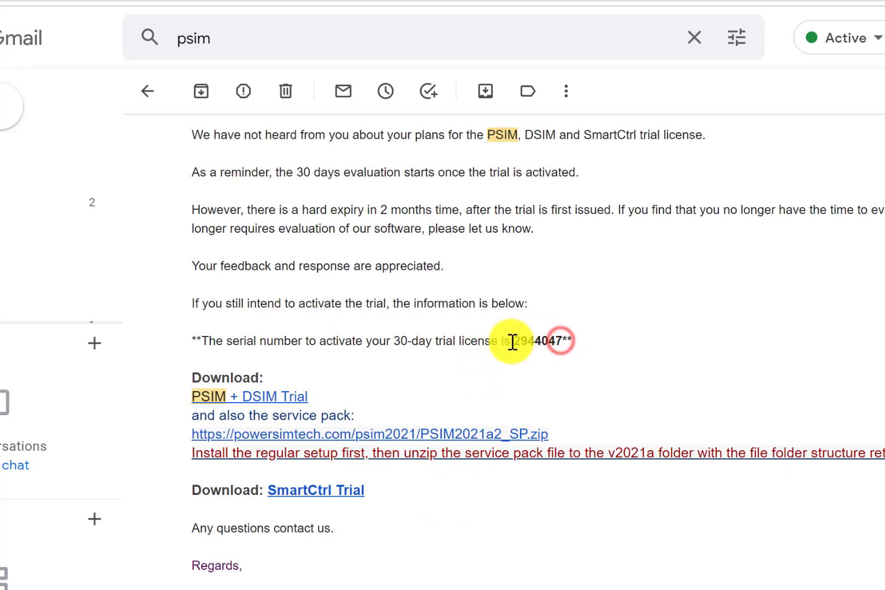
drag(516, 341, 566, 341)
key(ctrl+c)
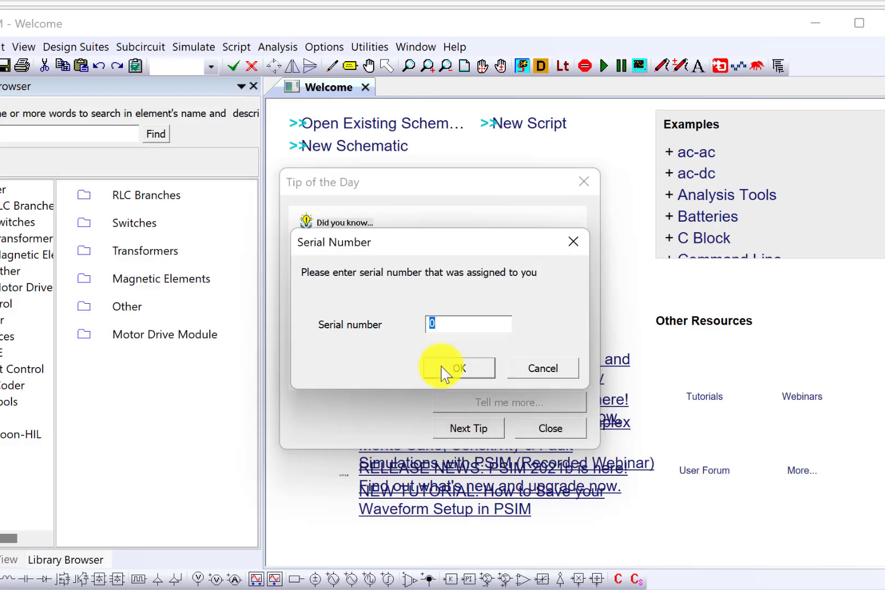
click(437, 336)
key(ctrl+v)
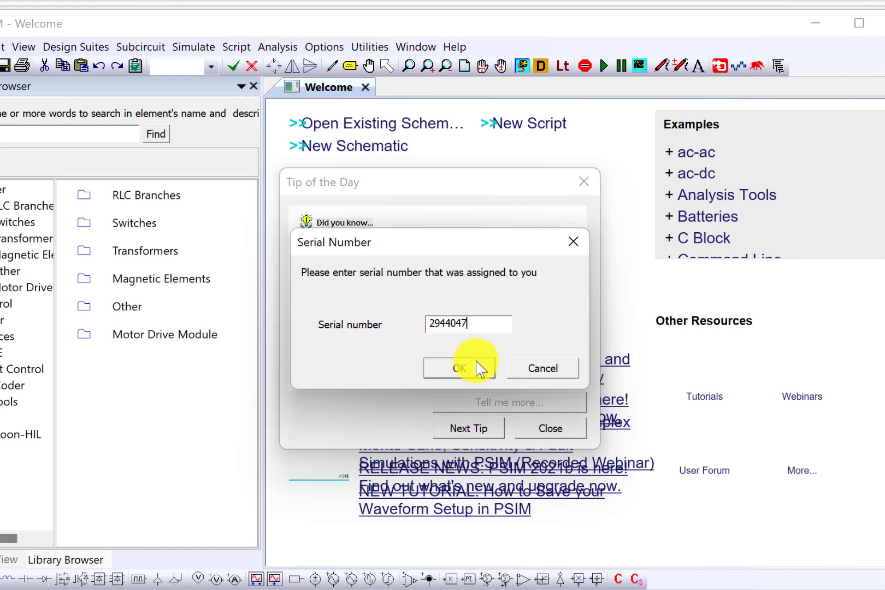
click(464, 366)
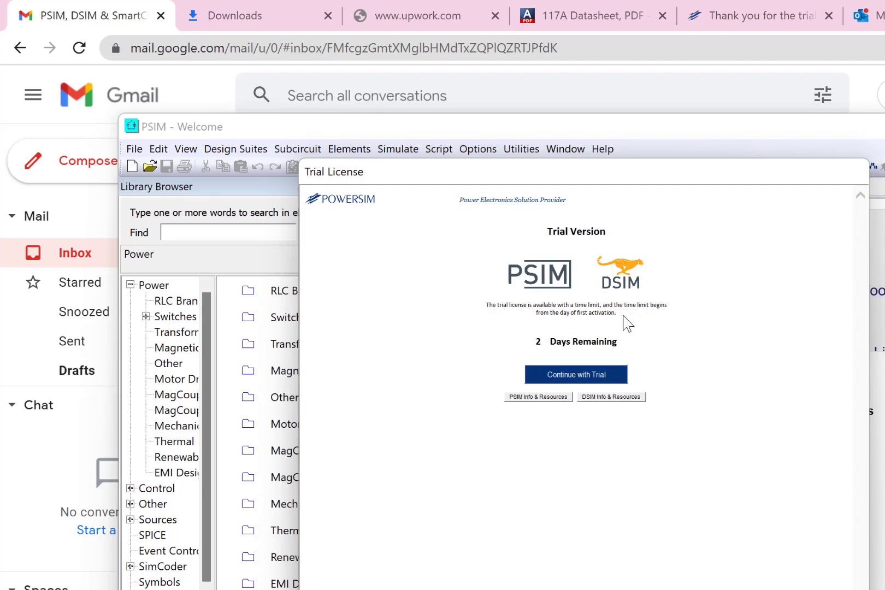
click(580, 379)
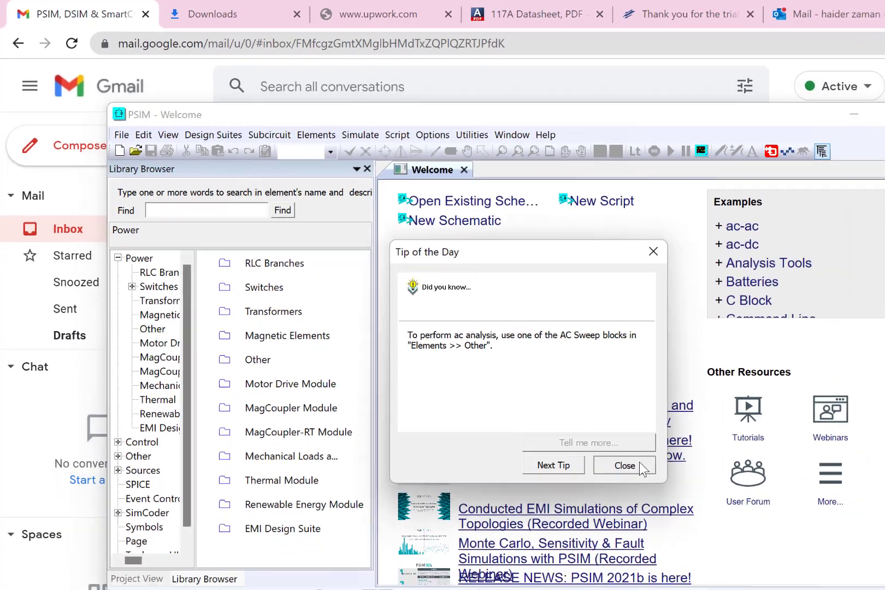
click(705, 513)
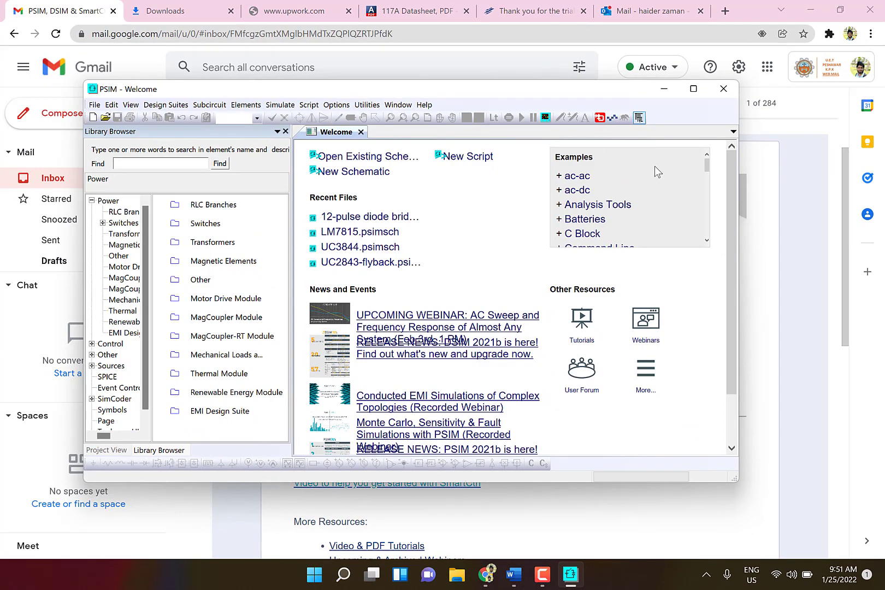
Maximize PSIM and open the ac-ac example AC_Chopper_RB_IGBT.
click(693, 89)
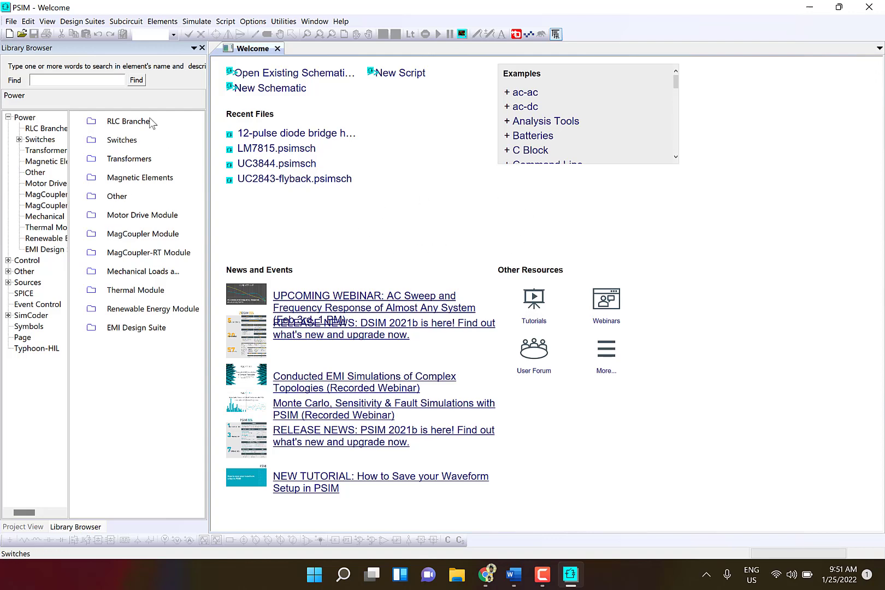
click(12, 23)
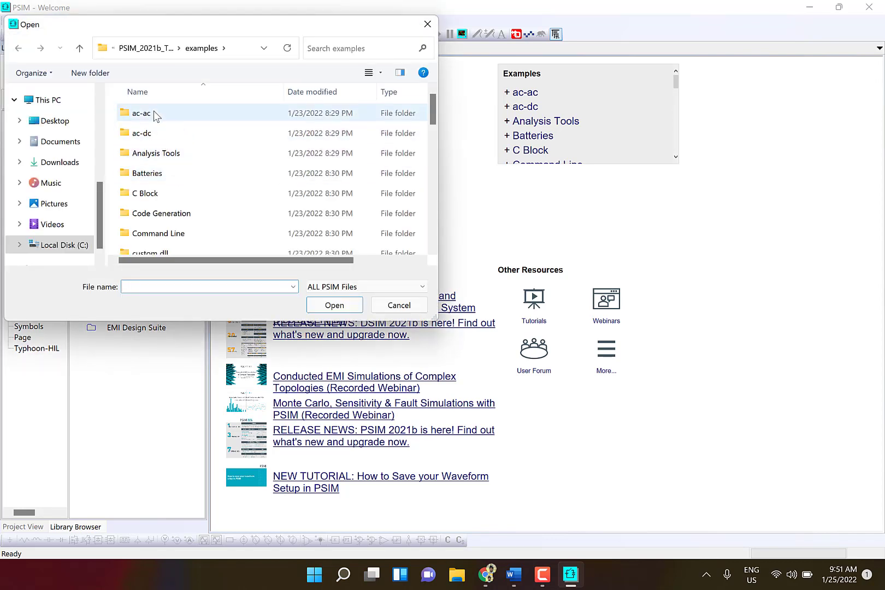
click(155, 114)
double_click(155, 114)
scroll(230, 143, down, 2)
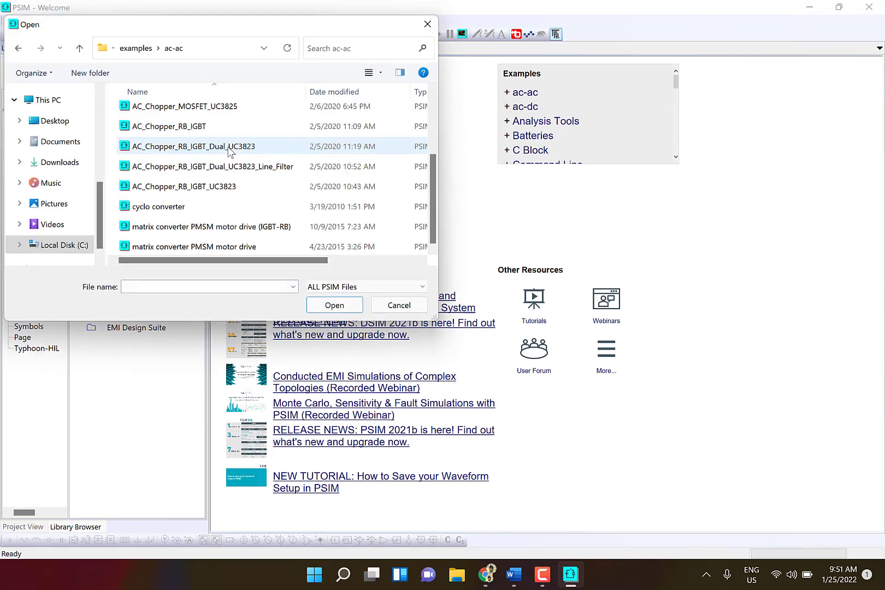
double_click(182, 128)
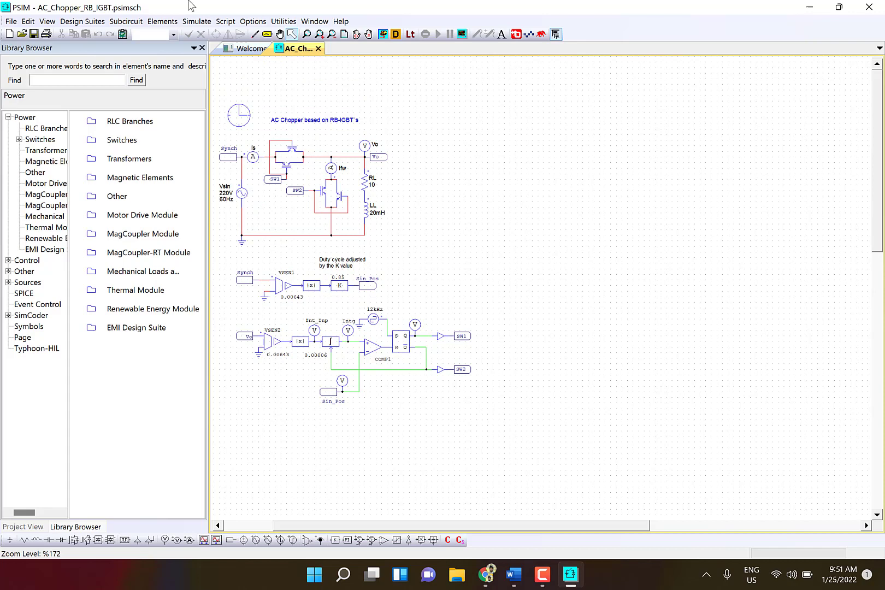
Run the PSIM simulation and plot the Sin_Pos and Vo waveforms in Simview.
click(196, 22)
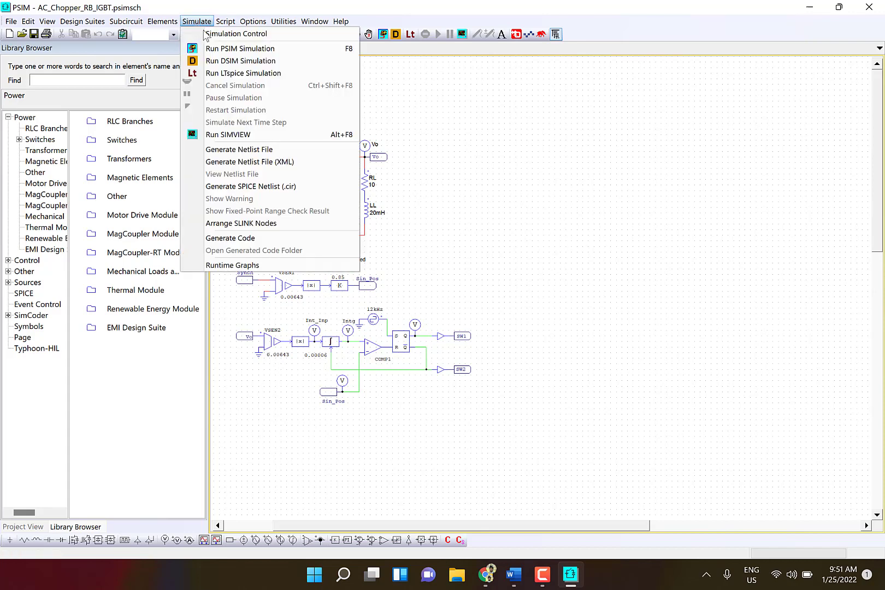
click(228, 50)
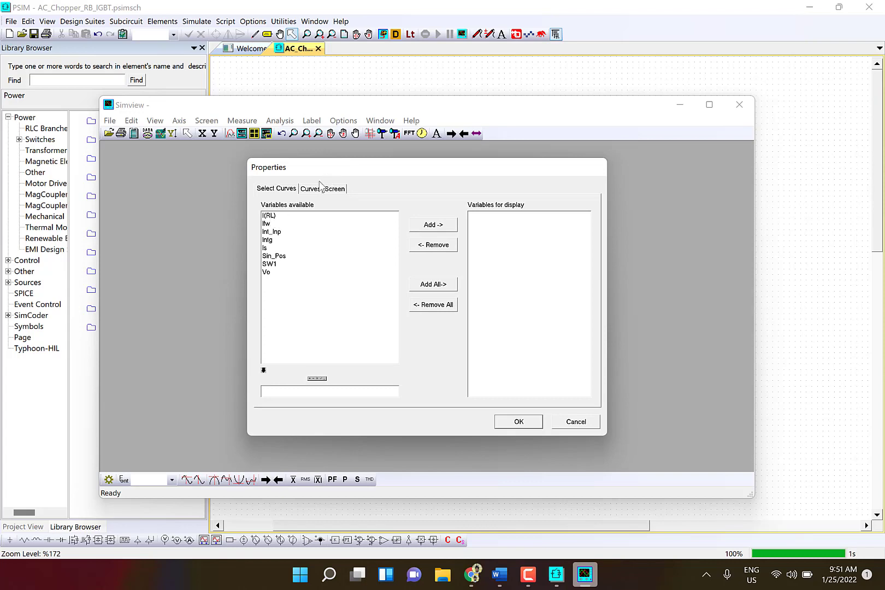
click(272, 254)
ctrl+click(270, 270)
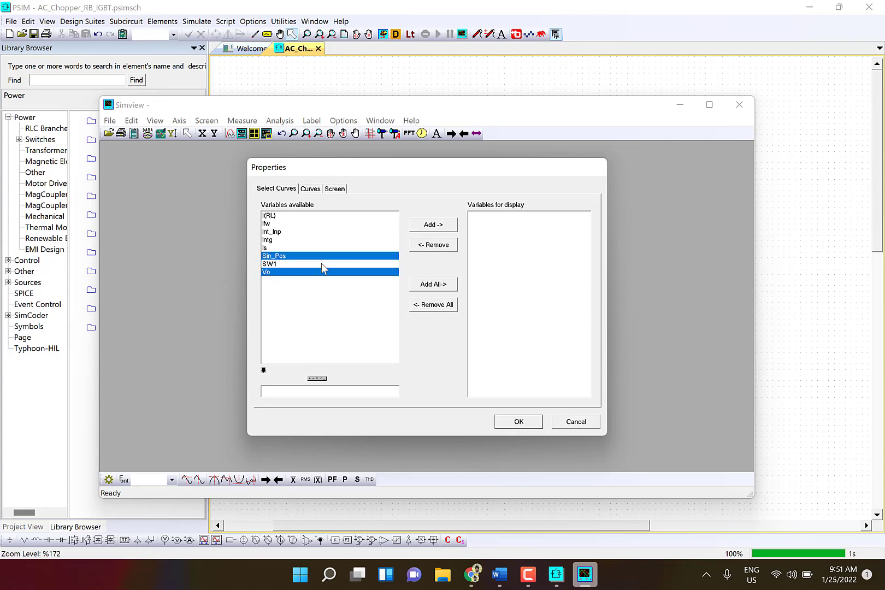
click(443, 225)
click(519, 422)
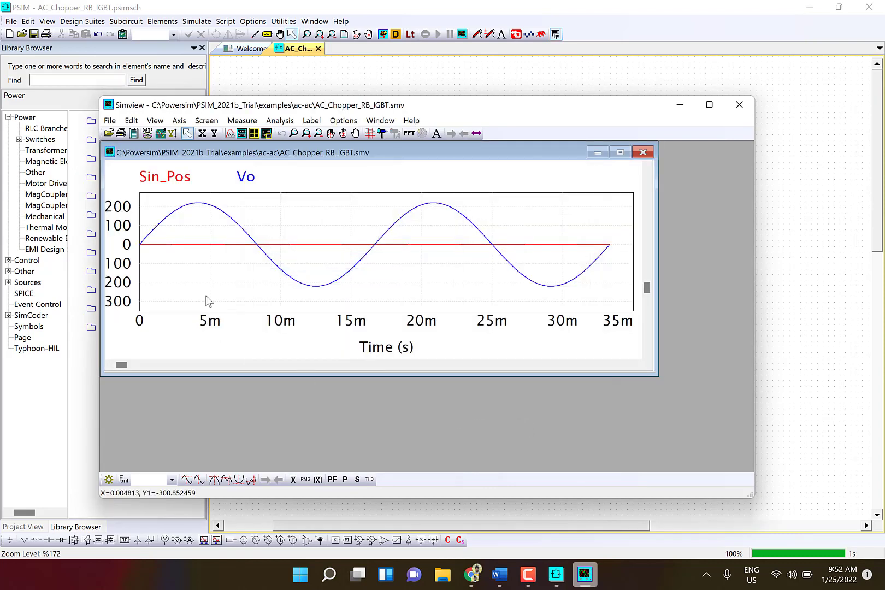
click(738, 105)
click(542, 576)
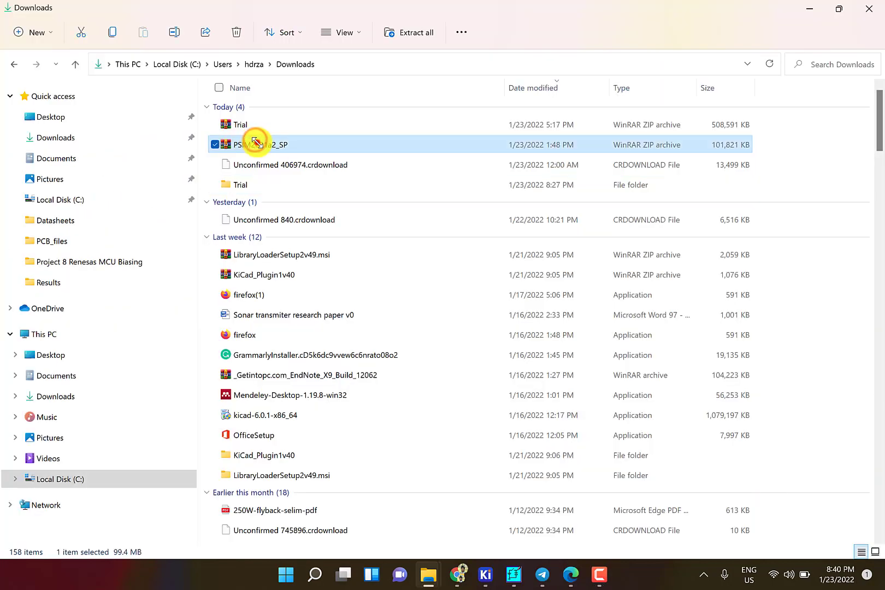
Extract PSIM2021a2_SP.zip to Downloads with WinRAR and open the resulting PSIM2021a2_SP folder.
double_click(256, 143)
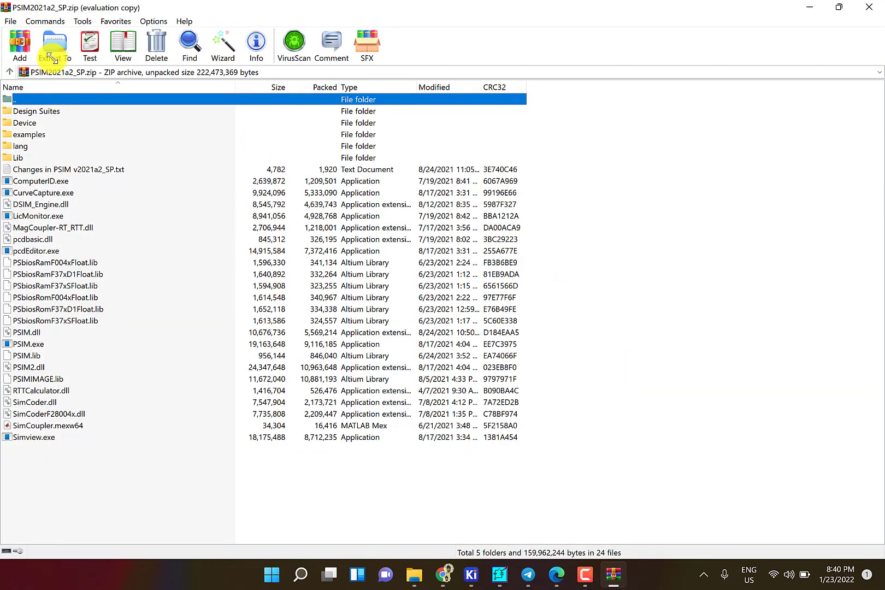
click(52, 54)
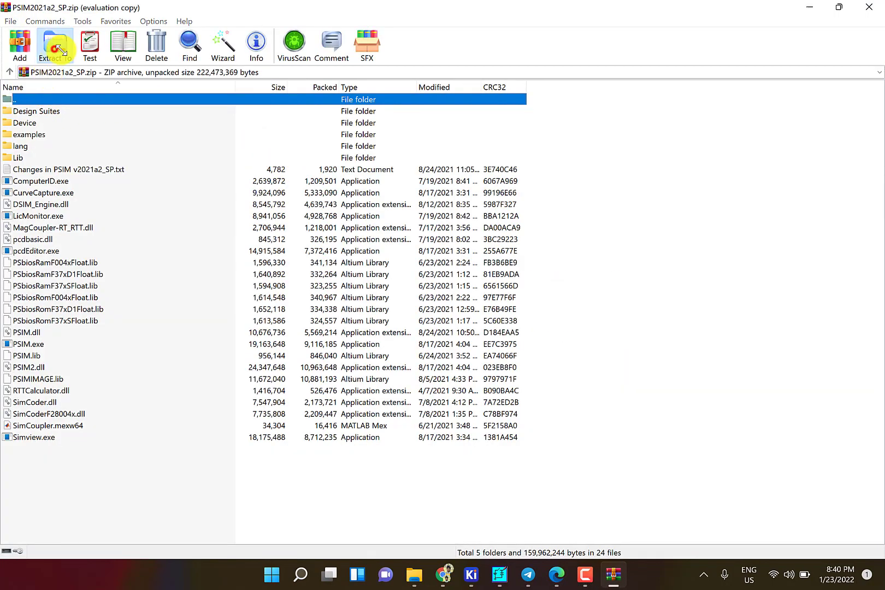
click(479, 413)
click(534, 281)
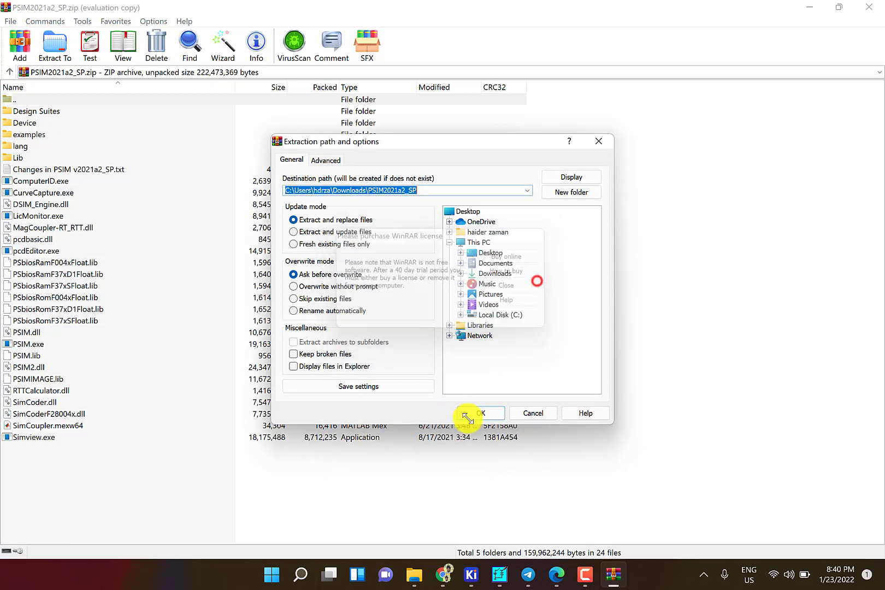
click(474, 412)
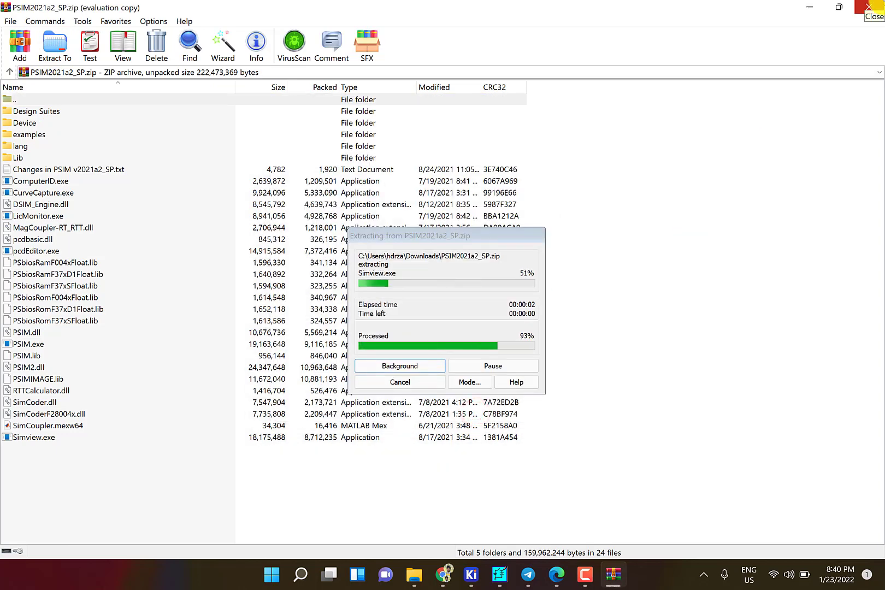
click(868, 7)
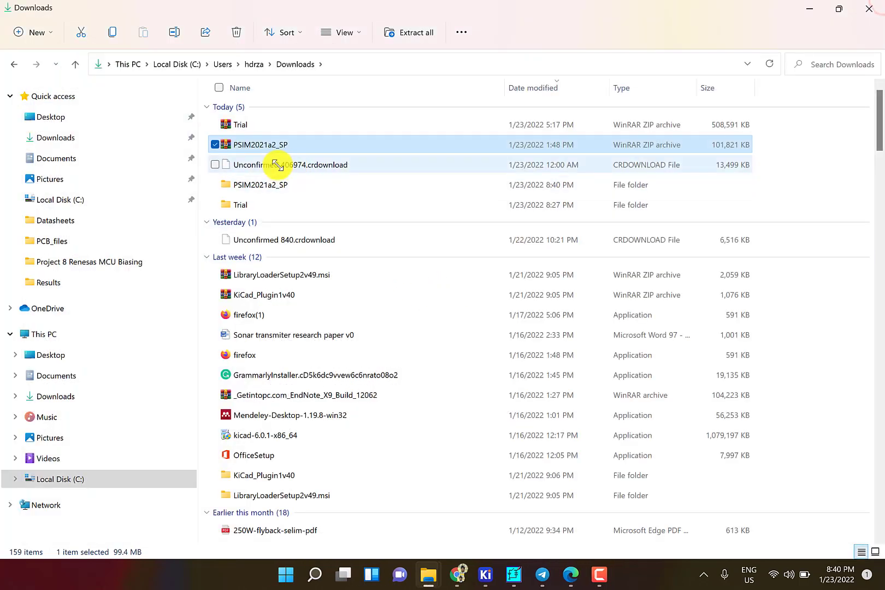
double_click(239, 184)
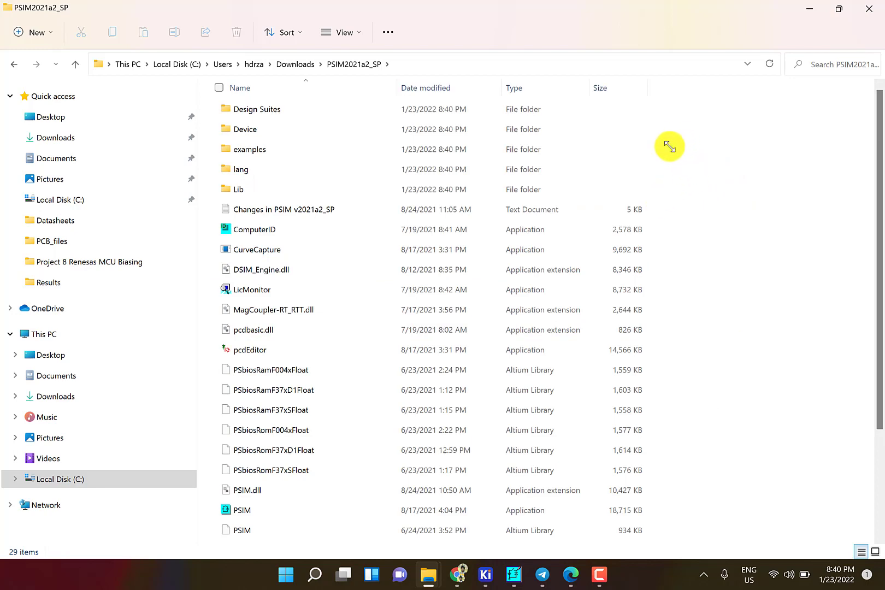
Select all PSIM2021a2_SP files and paste them into C:\Powersim\PSIM_2021b_Trial.
click(599, 574)
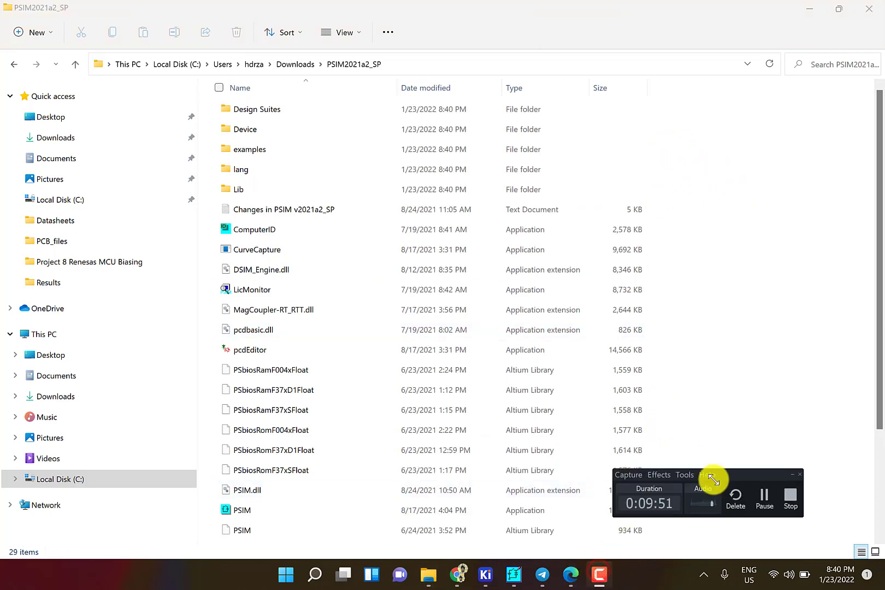
key(ctrl+a)
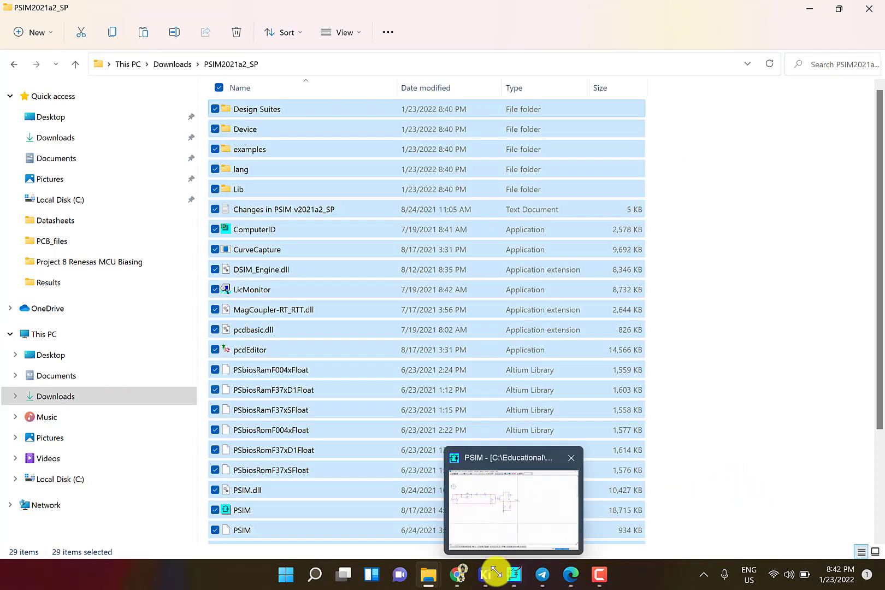
mouse_move(429, 573)
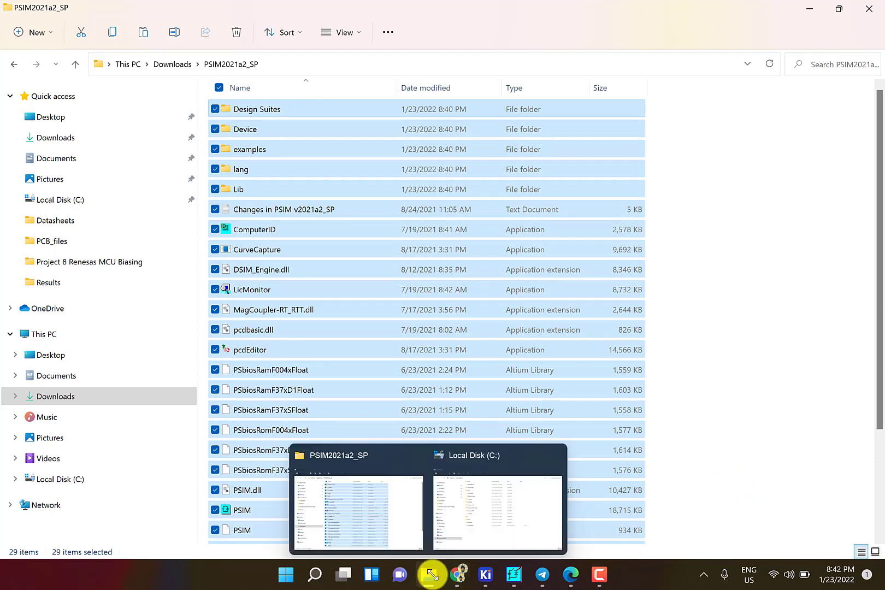
click(466, 524)
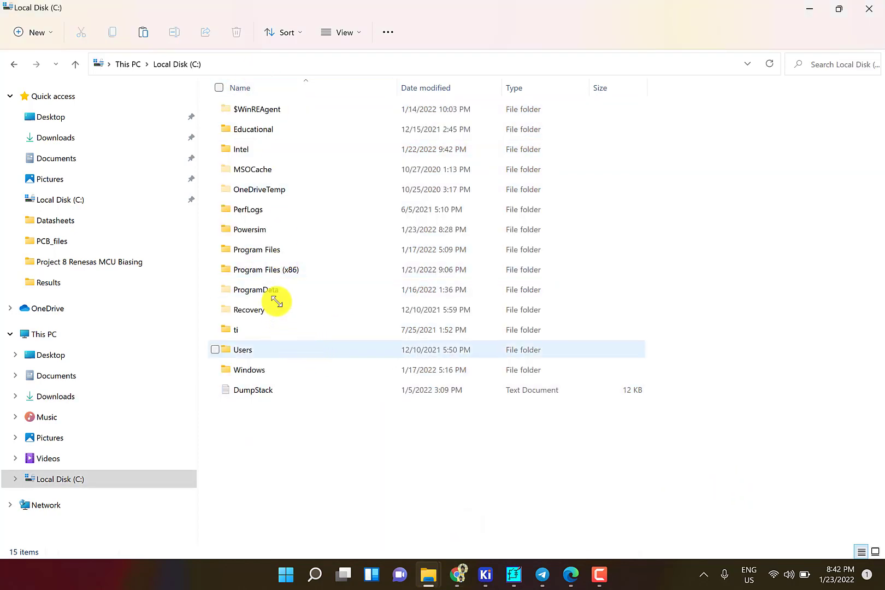
double_click(256, 236)
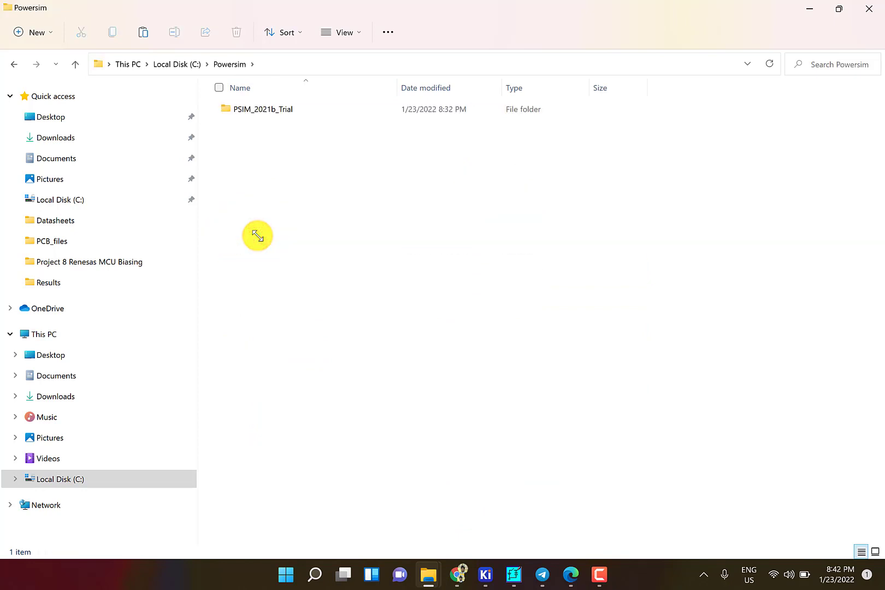
double_click(282, 111)
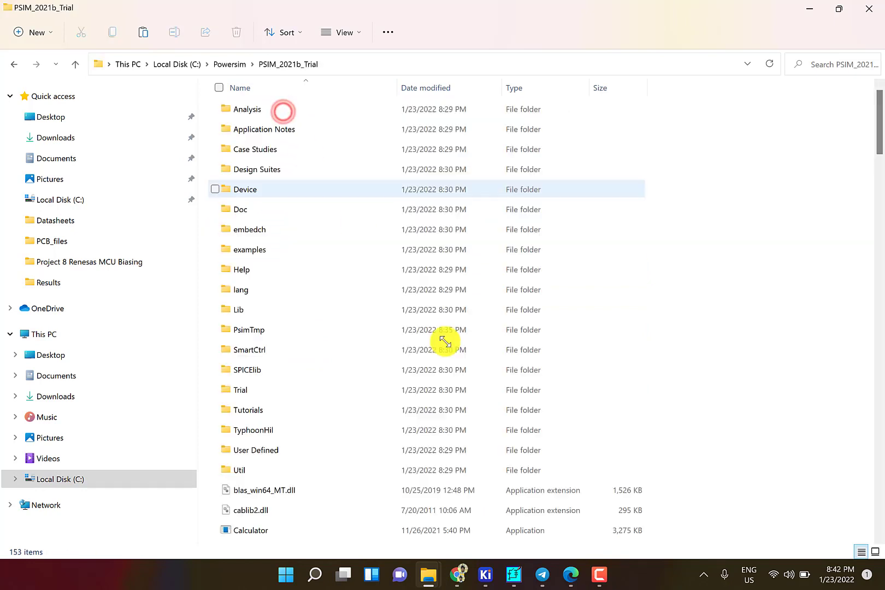
click(755, 262)
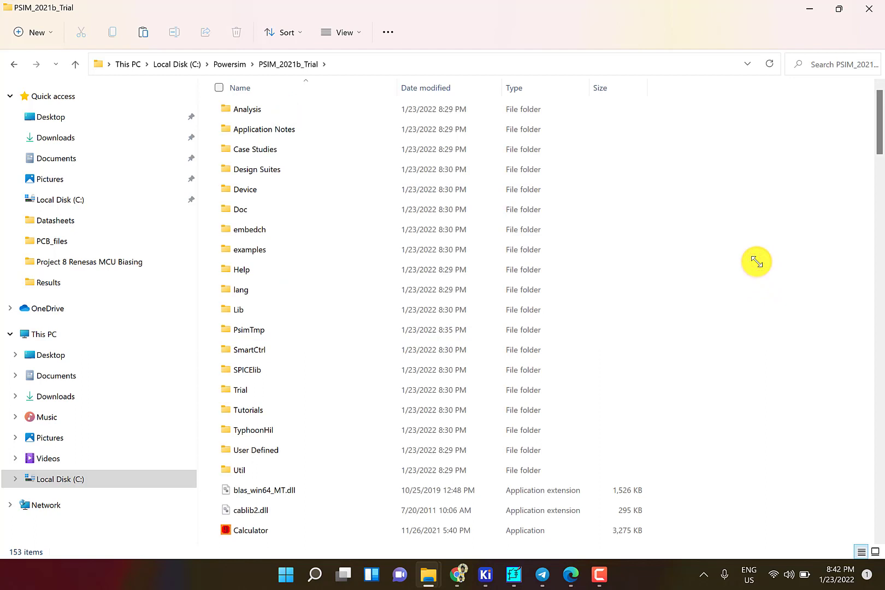
key(ctrl+v)
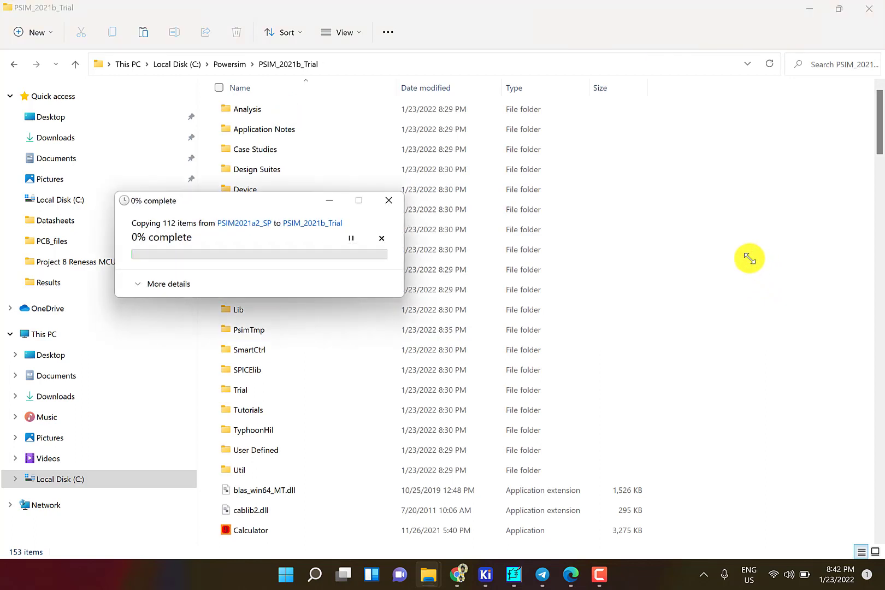